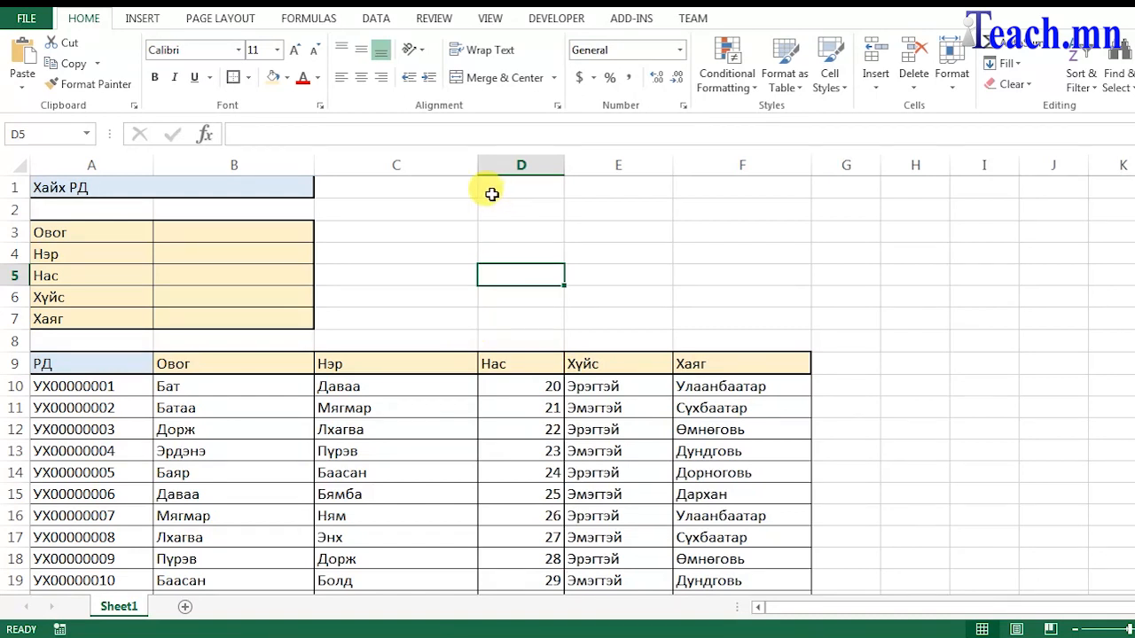
- Review the data table's column headers in row 9, from РД through Хаяг
{"action": "left_click", "coordinate": [116, 366]}
{"action": "left_click", "coordinate": [241, 364]}
{"action": "left_click", "coordinate": [372, 364]}
{"action": "left_click", "coordinate": [520, 363]}
{"action": "left_click", "coordinate": [612, 367]}
{"action": "left_click", "coordinate": [734, 362]}
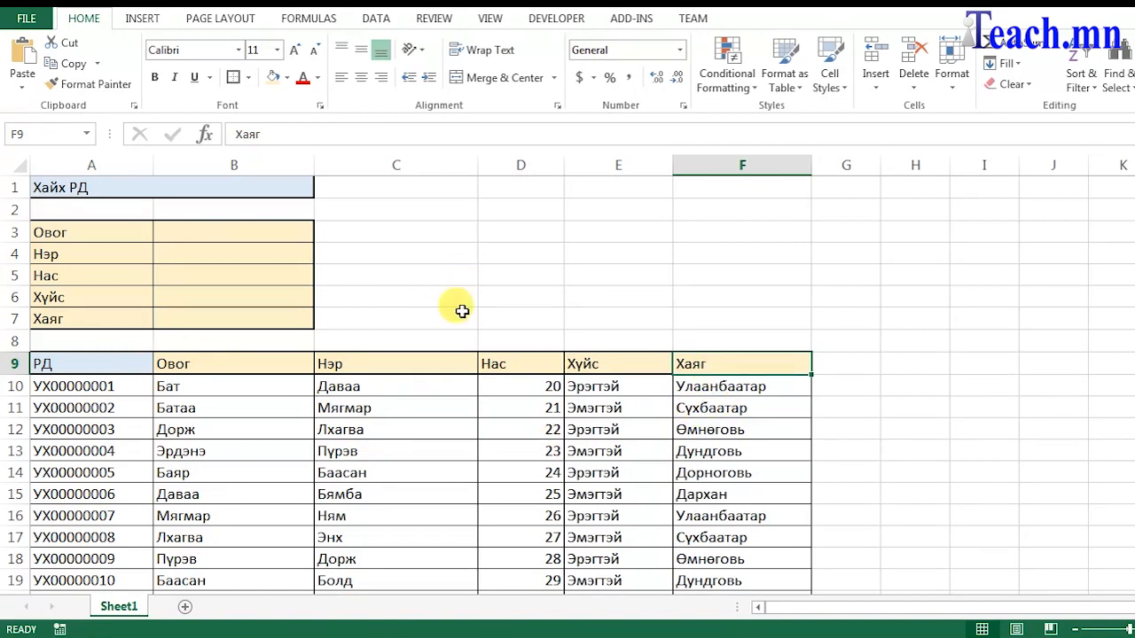
- Look over the search cell B1 and the result cells B3 to B7 of the lookup form
{"action": "left_click", "coordinate": [213, 226]}
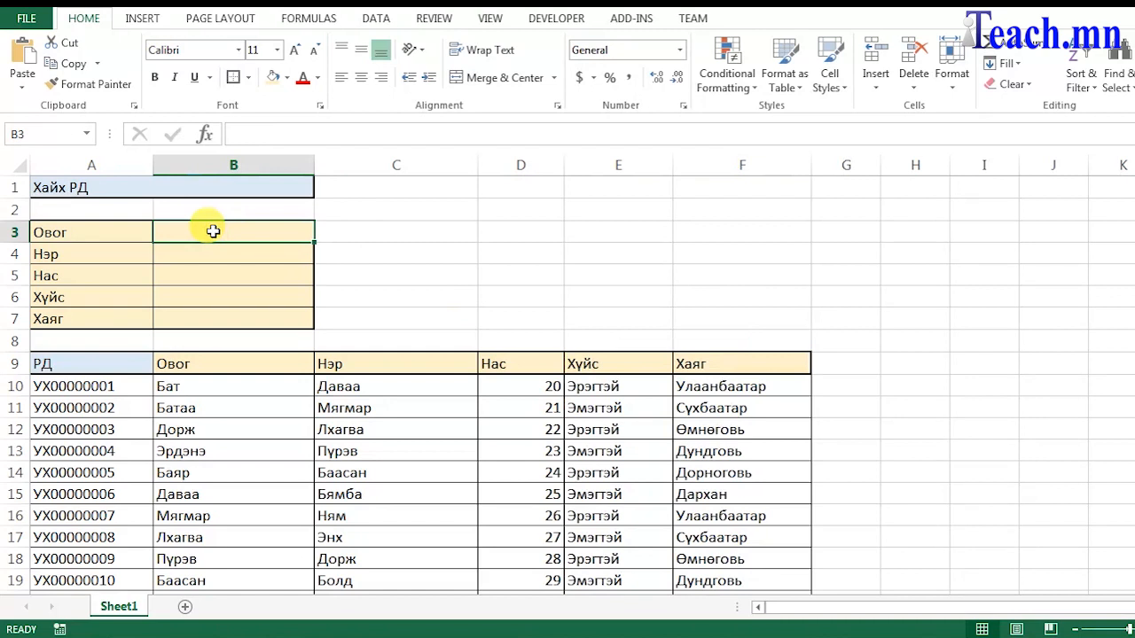
{"action": "left_click", "coordinate": [220, 186]}
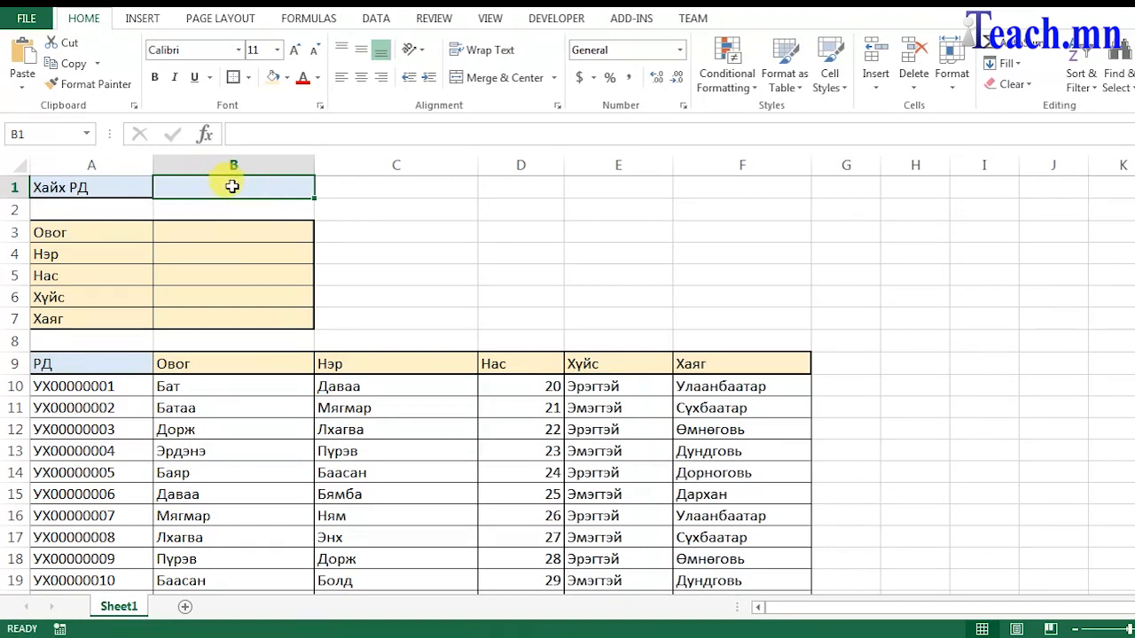
{"action": "left_click", "coordinate": [246, 248]}
{"action": "left_click", "coordinate": [229, 232]}
{"action": "left_click", "coordinate": [231, 252]}
{"action": "left_click", "coordinate": [232, 273]}
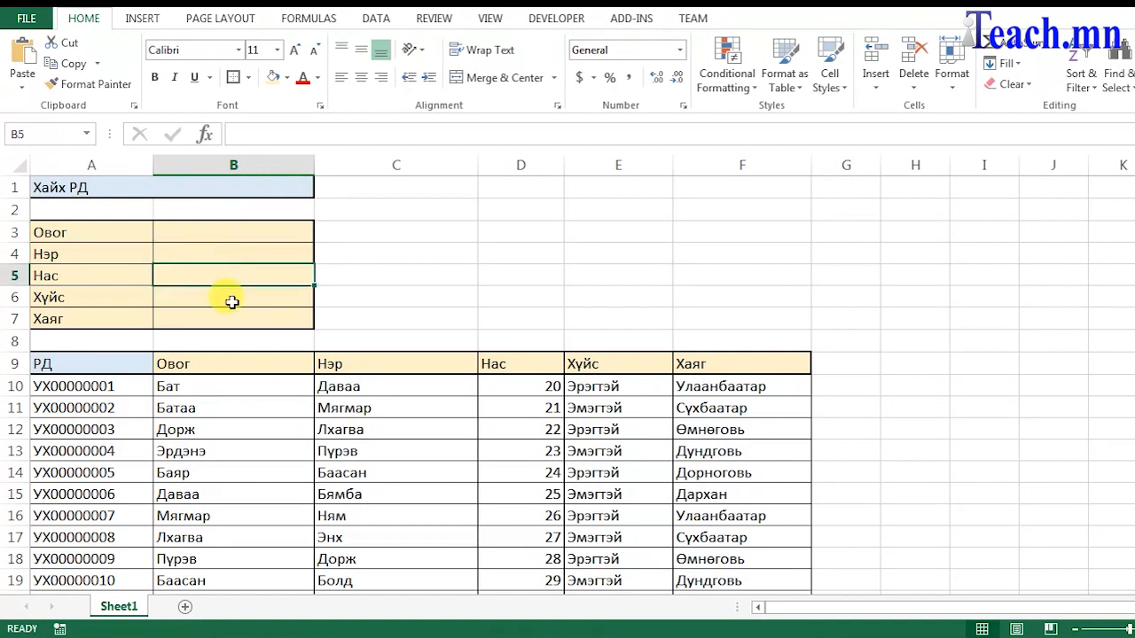
{"action": "left_click", "coordinate": [231, 298]}
{"action": "left_click", "coordinate": [232, 319]}
{"action": "left_click", "coordinate": [210, 227]}
{"action": "left_click_drag", "start_coordinate": [211, 227], "coordinate": [204, 319]}
{"action": "left_click", "coordinate": [221, 228]}
{"action": "left_click", "coordinate": [219, 258]}
{"action": "left_click", "coordinate": [221, 274]}
{"action": "left_click", "coordinate": [222, 298]}
{"action": "left_click", "coordinate": [223, 319]}
{"action": "left_click", "coordinate": [224, 235]}
{"action": "left_click", "coordinate": [223, 255]}
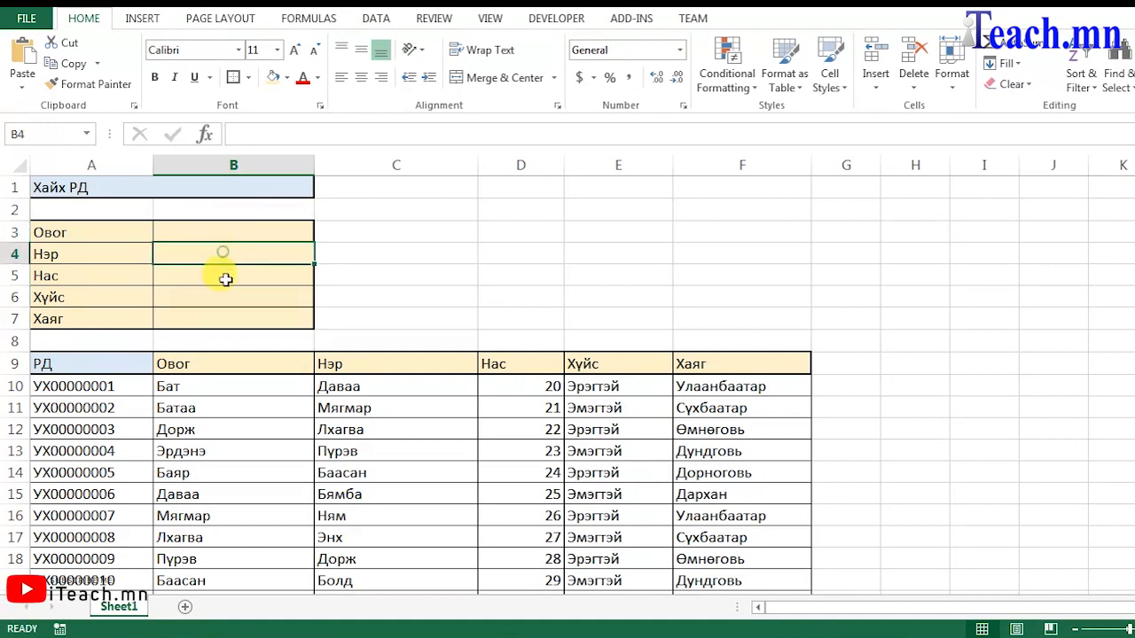
{"action": "left_click", "coordinate": [226, 276]}
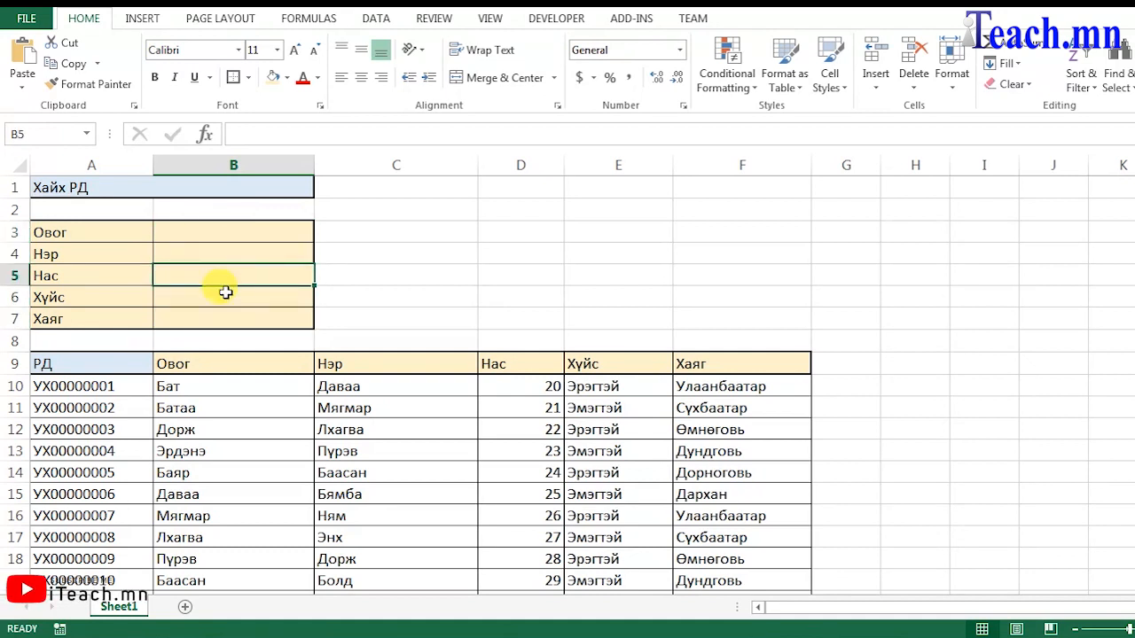
- Enter a VLOOKUP formula in B3 for Овог, searching B1 in A10:F23 and returning column 2, leaving the match argument empty
{"action": "left_click", "coordinate": [200, 229]}
{"action": "type", "text": "=vloo"}
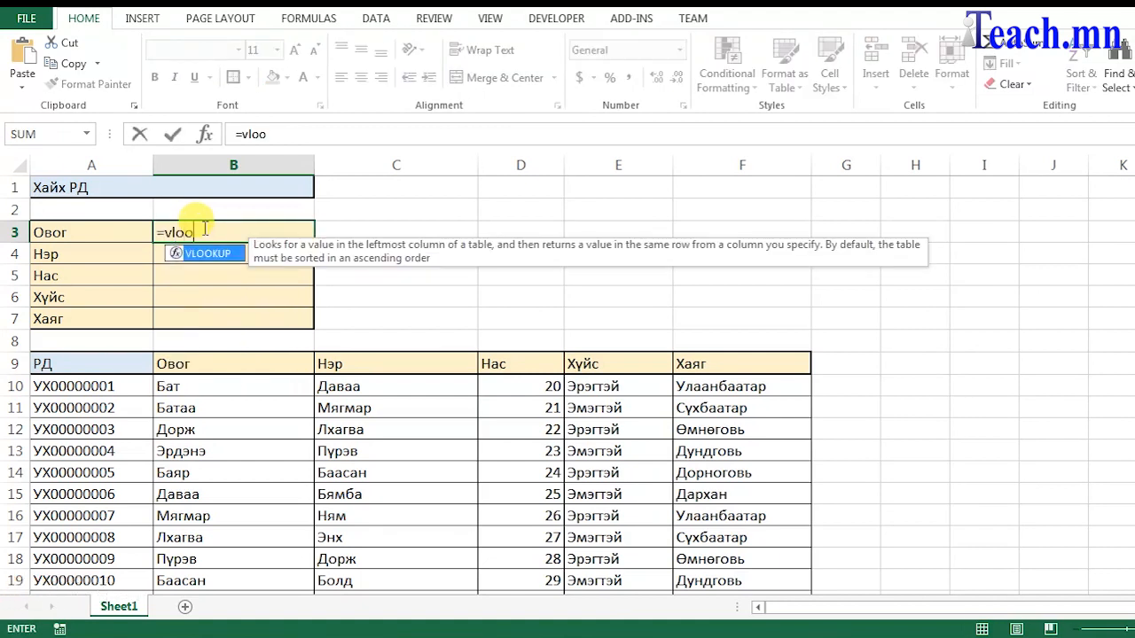
{"action": "type", "text": "kup("}
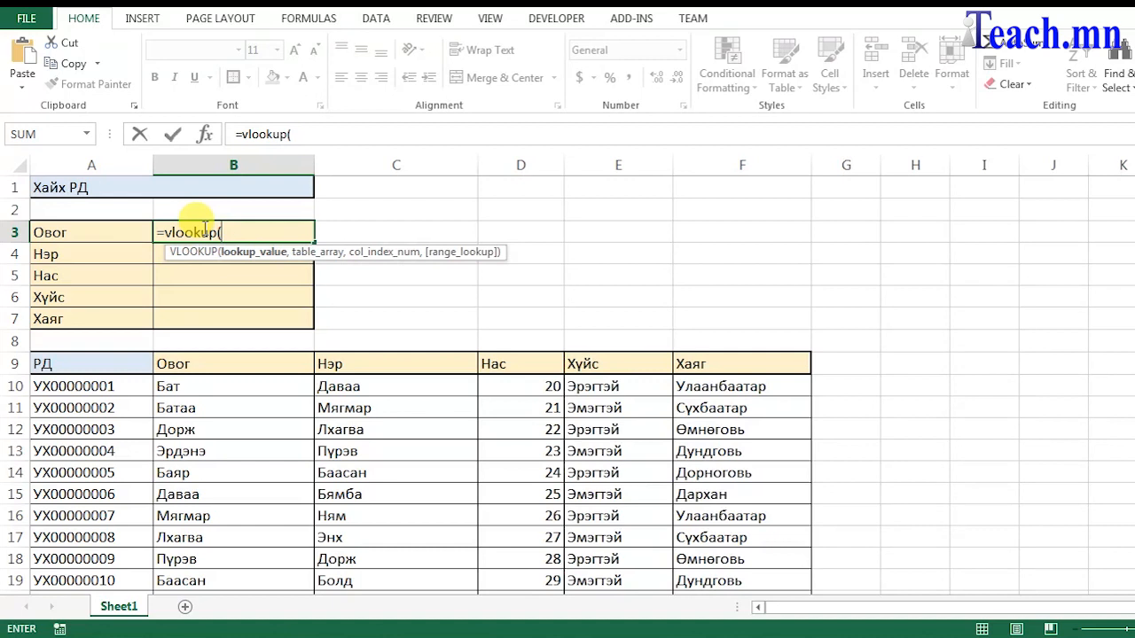
{"action": "left_click", "coordinate": [216, 184]}
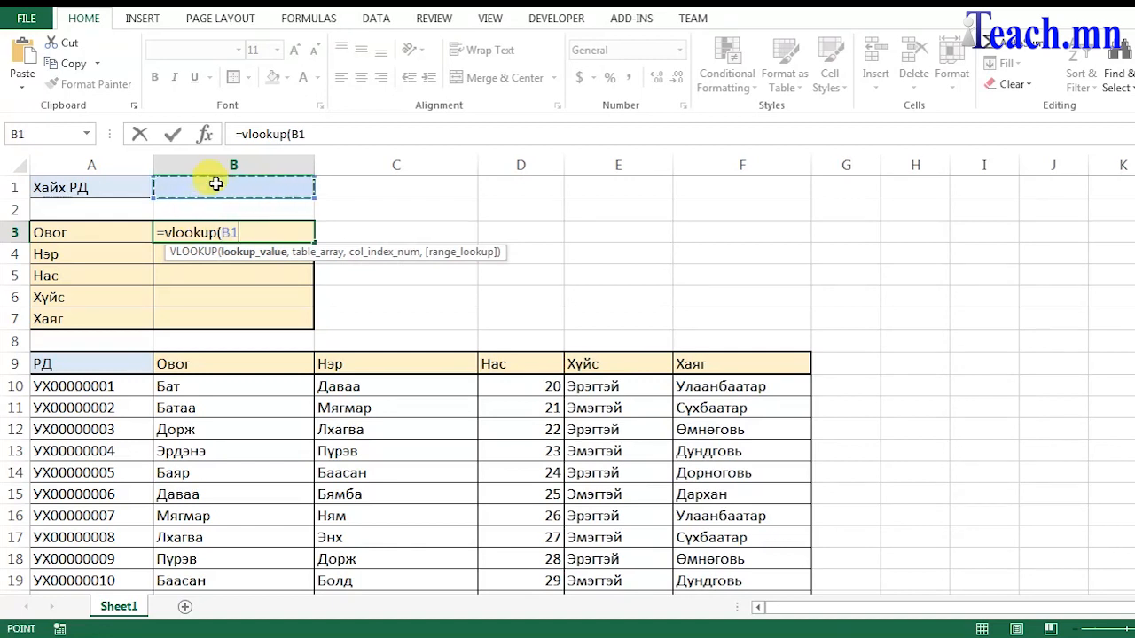
{"action": "type", "text": ","}
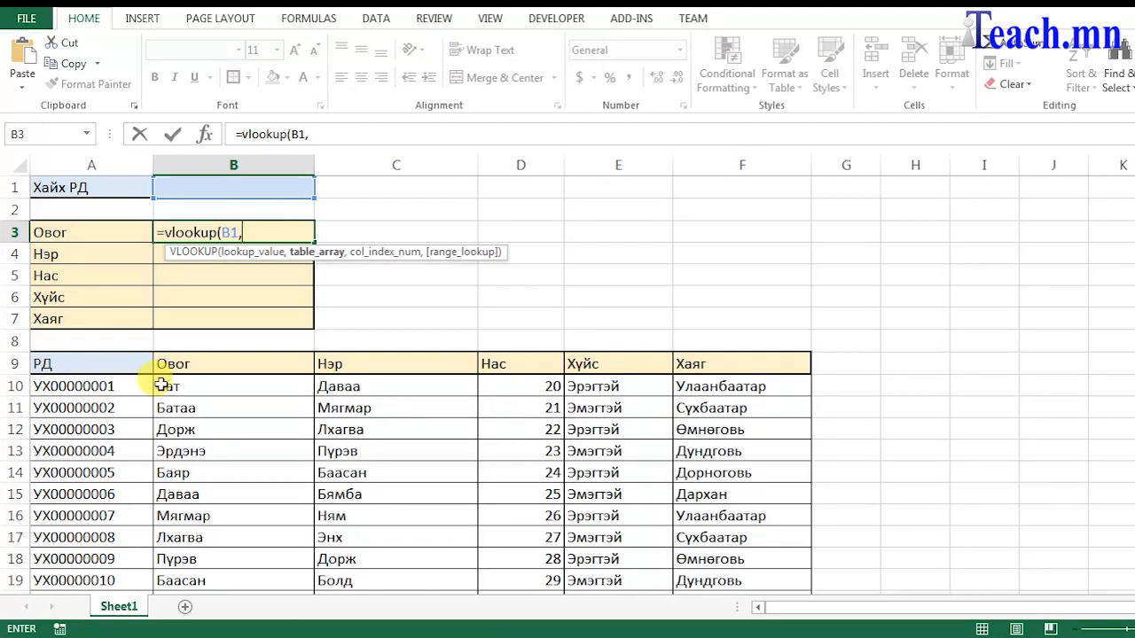
{"action": "left_click_drag", "start_coordinate": [94, 385], "coordinate": [767, 537]}
{"action": "type", "text": ","}
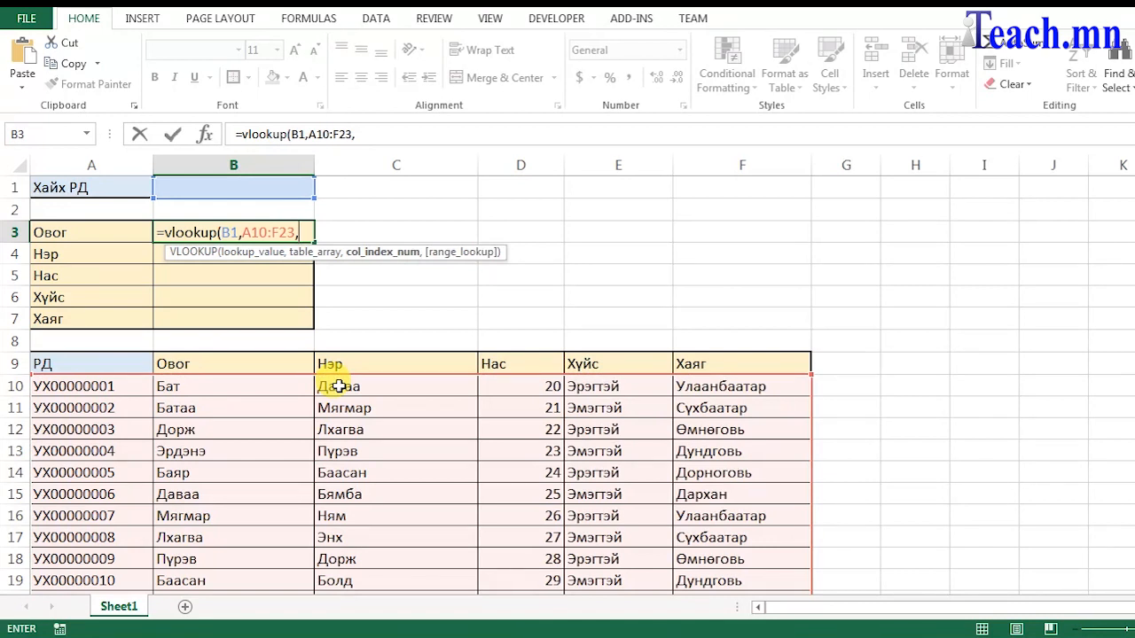
{"action": "type", "text": ","}
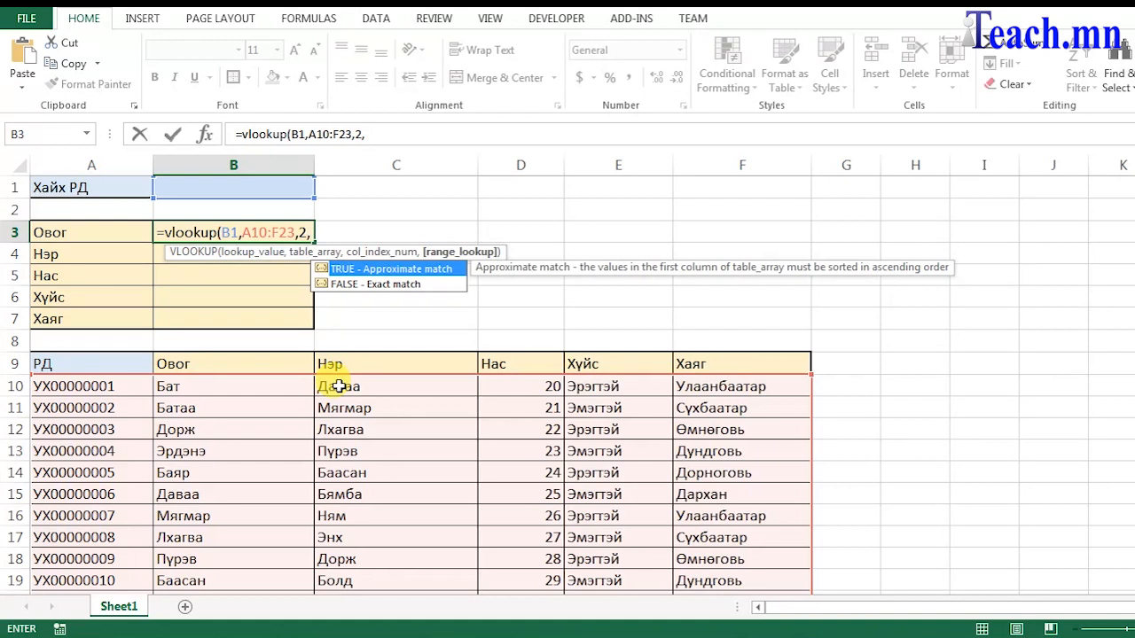
{"action": "key", "text": "Down"}
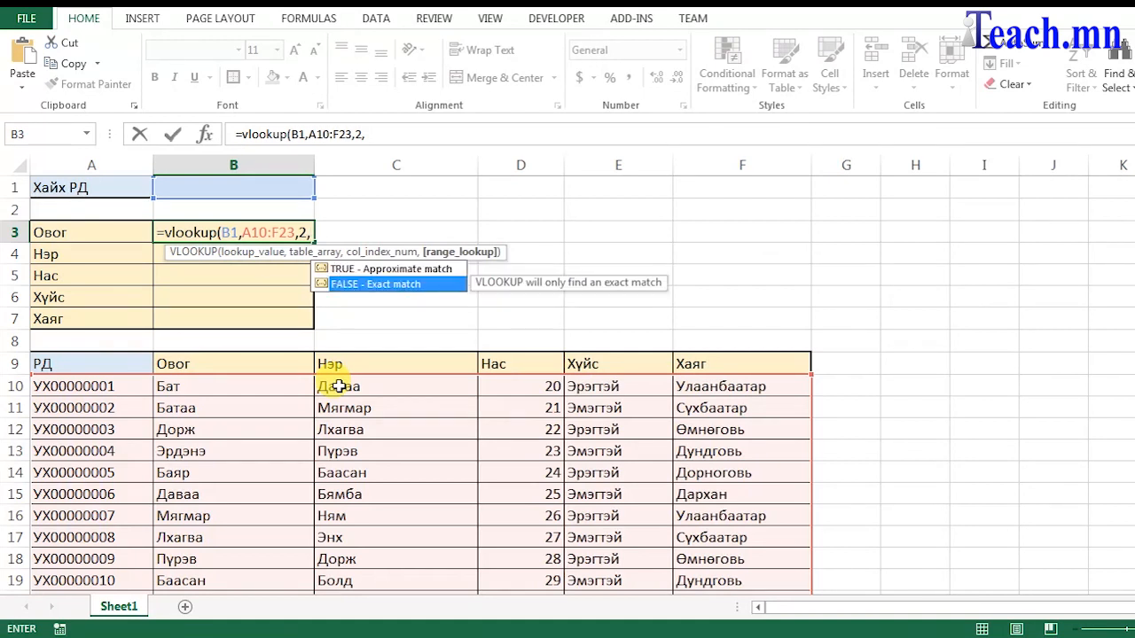
{"action": "key", "text": "Return"}
- Set the range_lookup argument of the VLOOKUP formula in B3 to FALSE
{"action": "key", "text": "Up"}
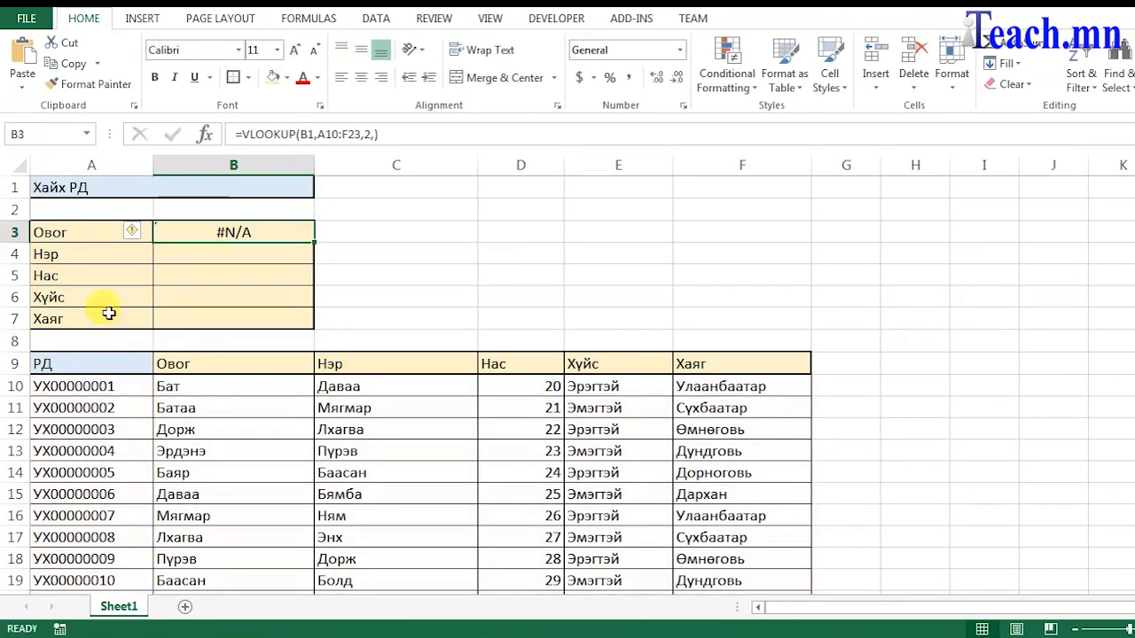
{"action": "left_click", "coordinate": [376, 134]}
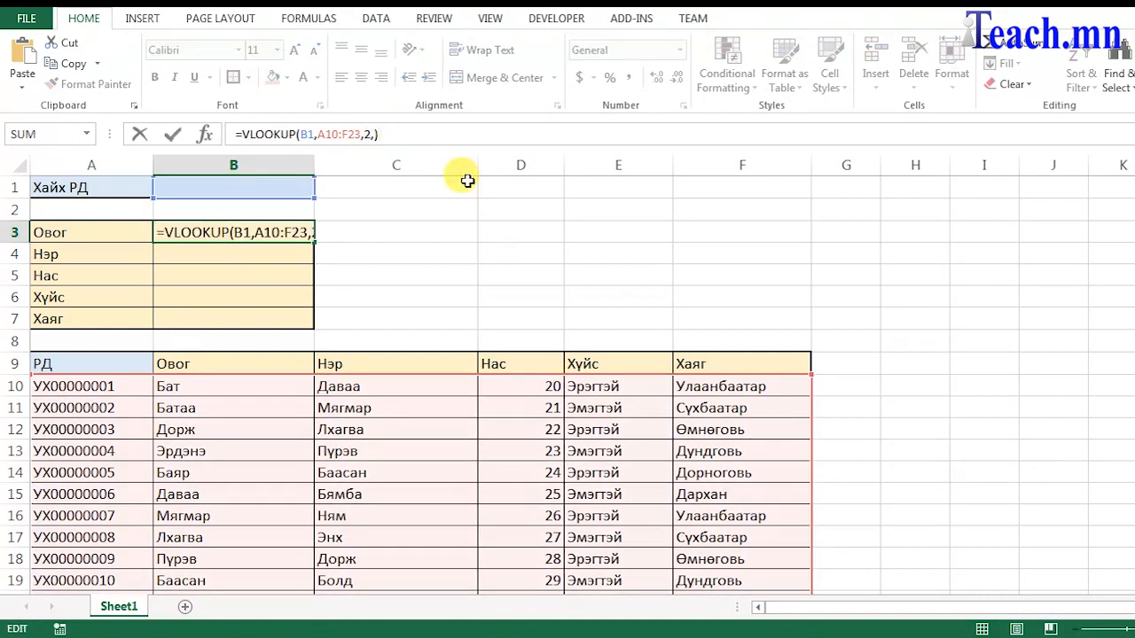
{"action": "type", "text": "F"}
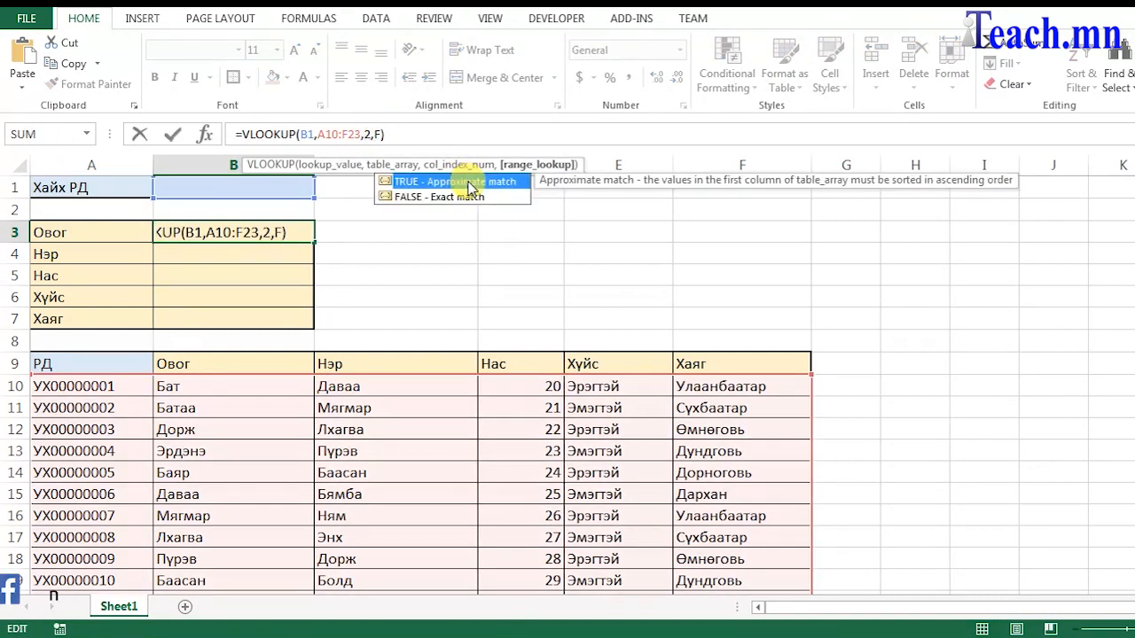
{"action": "type", "text": "ALSE"}
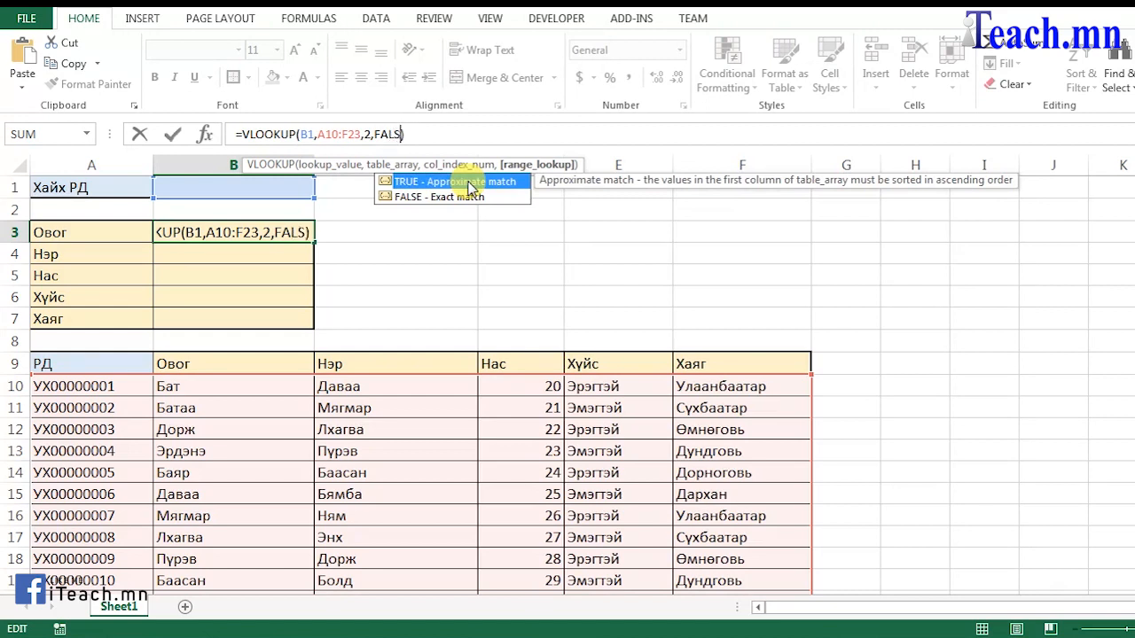
{"action": "key", "text": "Return"}
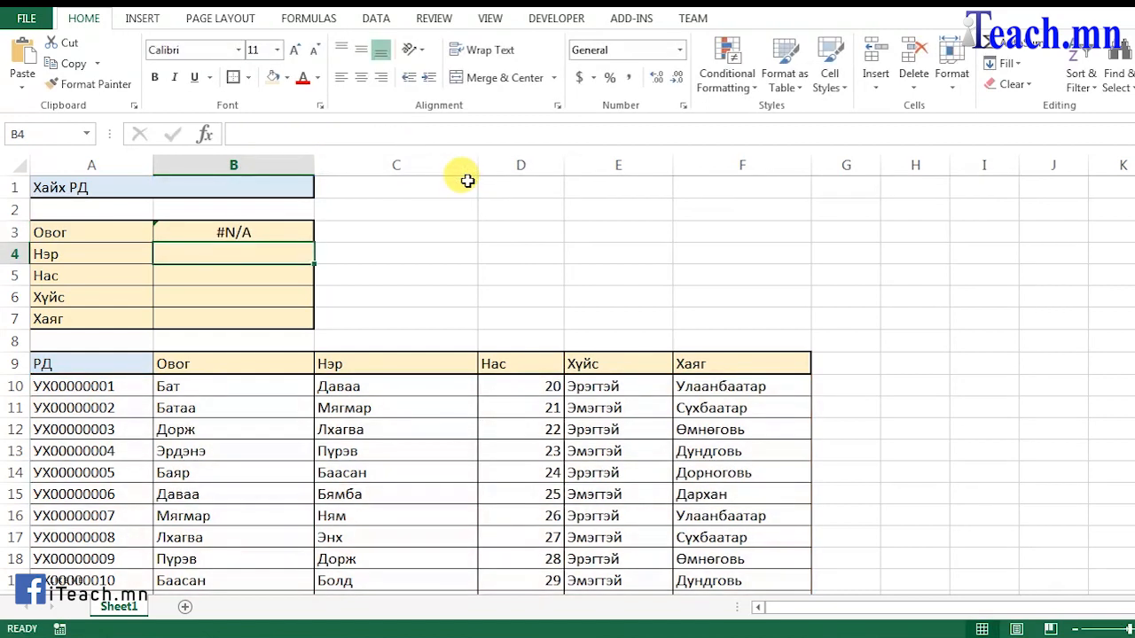
- Enter the first record's registration number in the search cell B1 beside Хайх РД
{"action": "left_click", "coordinate": [228, 188]}
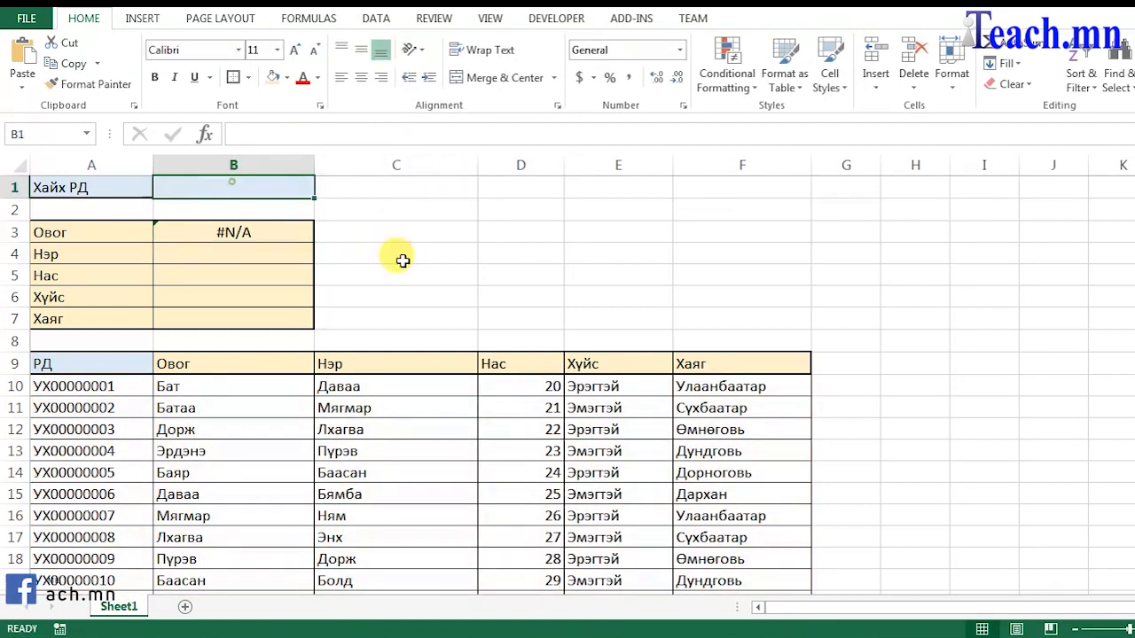
{"action": "left_click", "coordinate": [301, 131]}
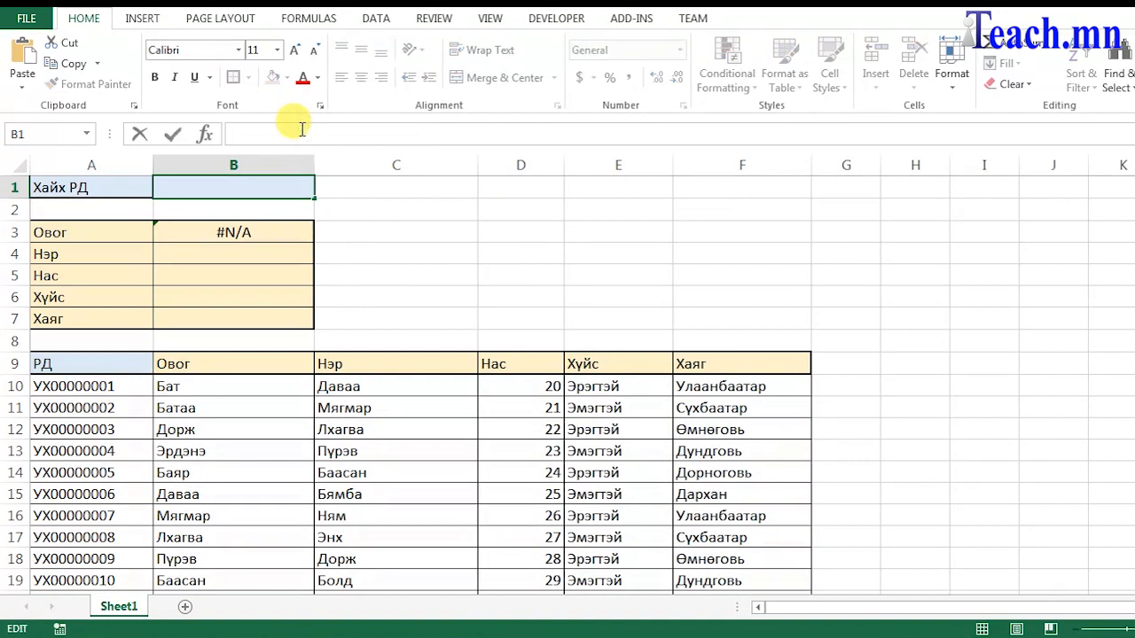
{"action": "type", "text": "Е"}
{"action": "key", "text": "BackSpace"}
{"action": "type", "text": "УХ0000"}
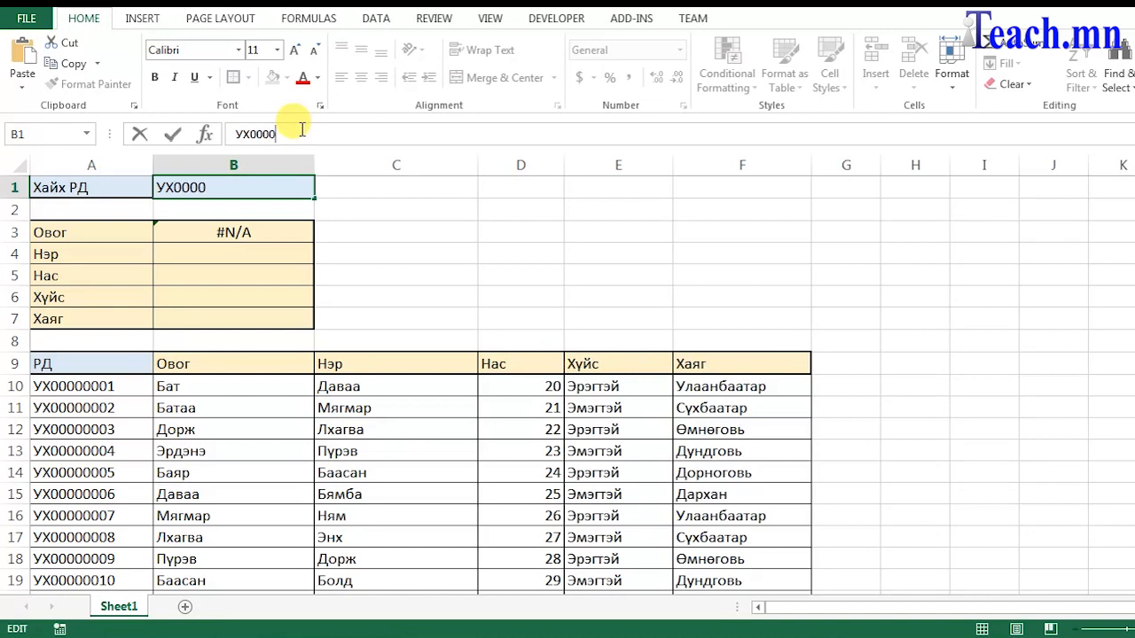
{"action": "type", "text": "0001"}
{"action": "key", "text": "Return"}
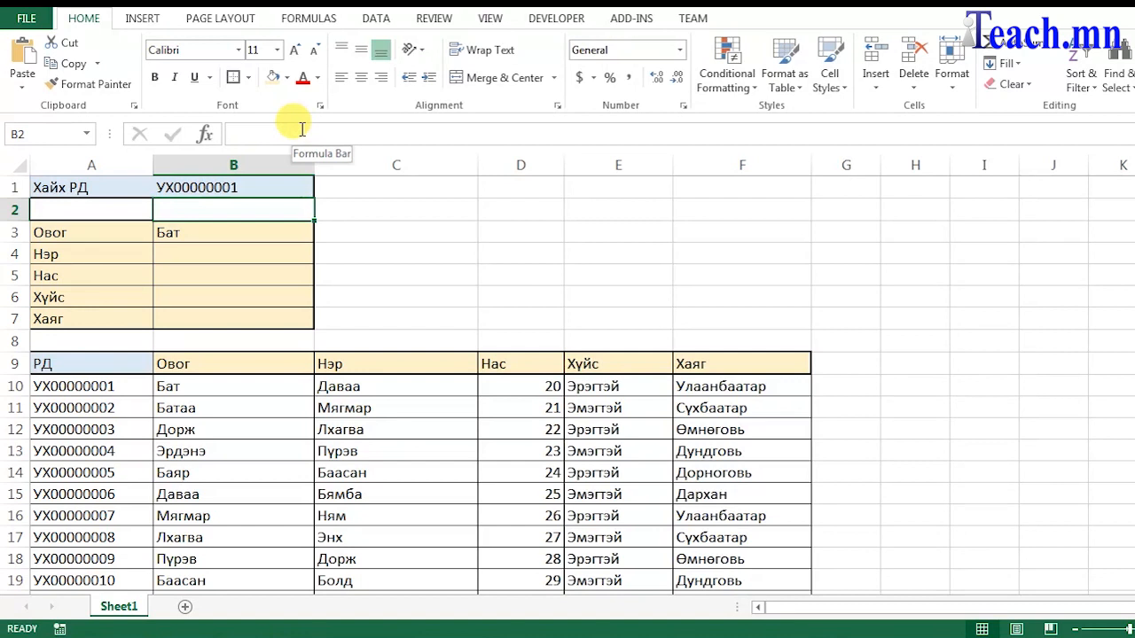
- Copy the full text of the VLOOKUP formula in B3, leaving the cell itself unedited
{"action": "left_click", "coordinate": [220, 190]}
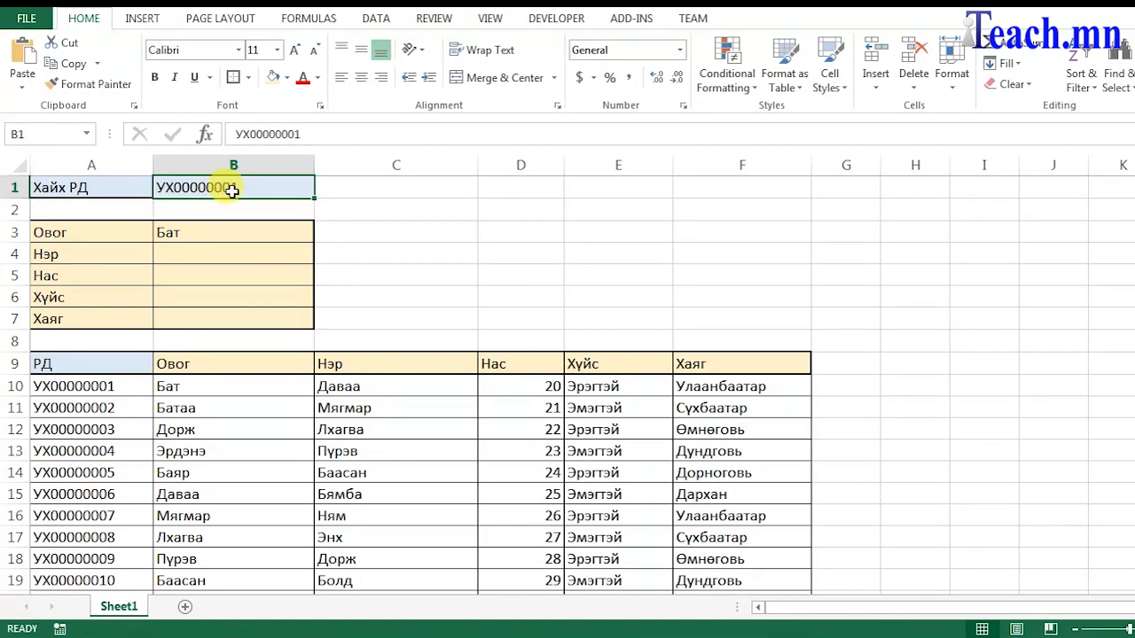
{"action": "left_click", "coordinate": [233, 229]}
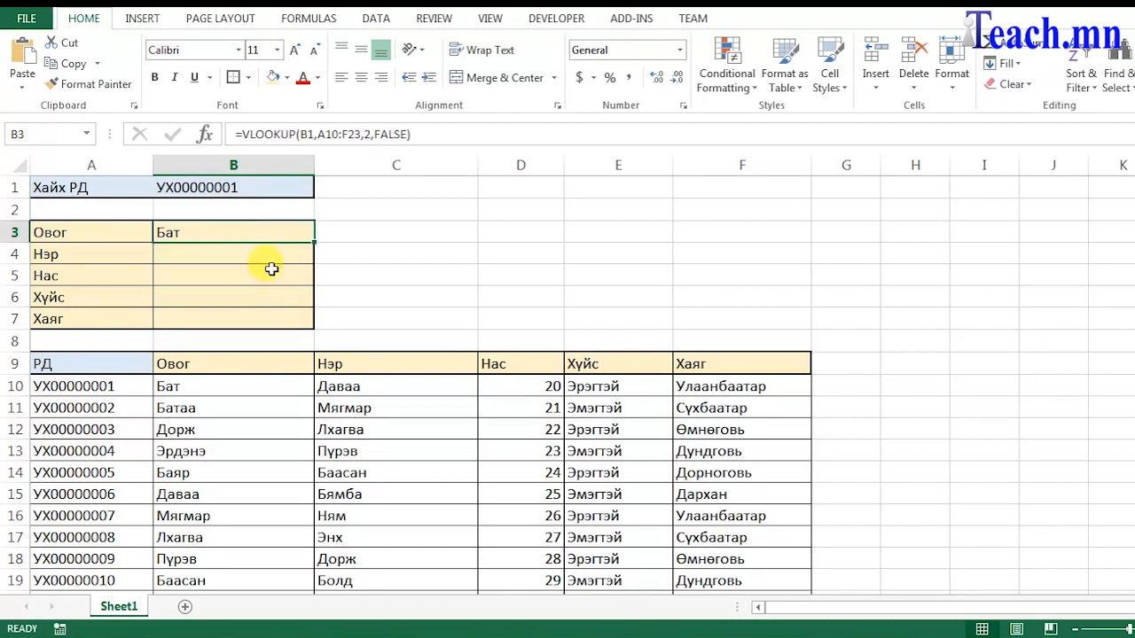
{"action": "left_click", "coordinate": [383, 135]}
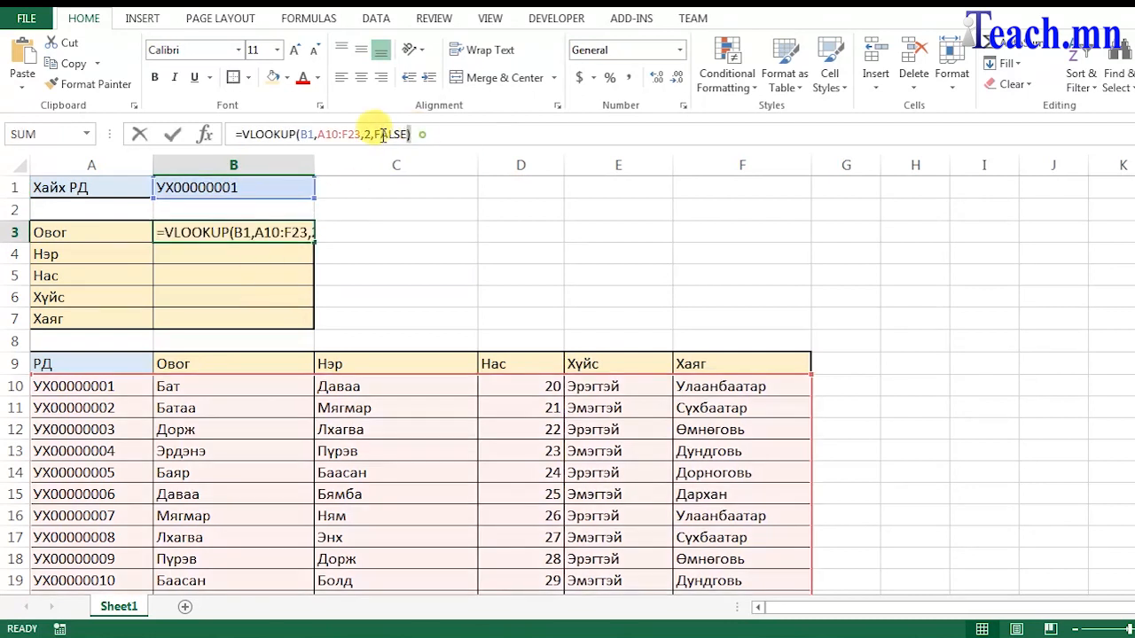
{"action": "left_click_drag", "start_coordinate": [410, 135], "coordinate": [235, 133]}
{"action": "key", "text": "ctrl+c"}
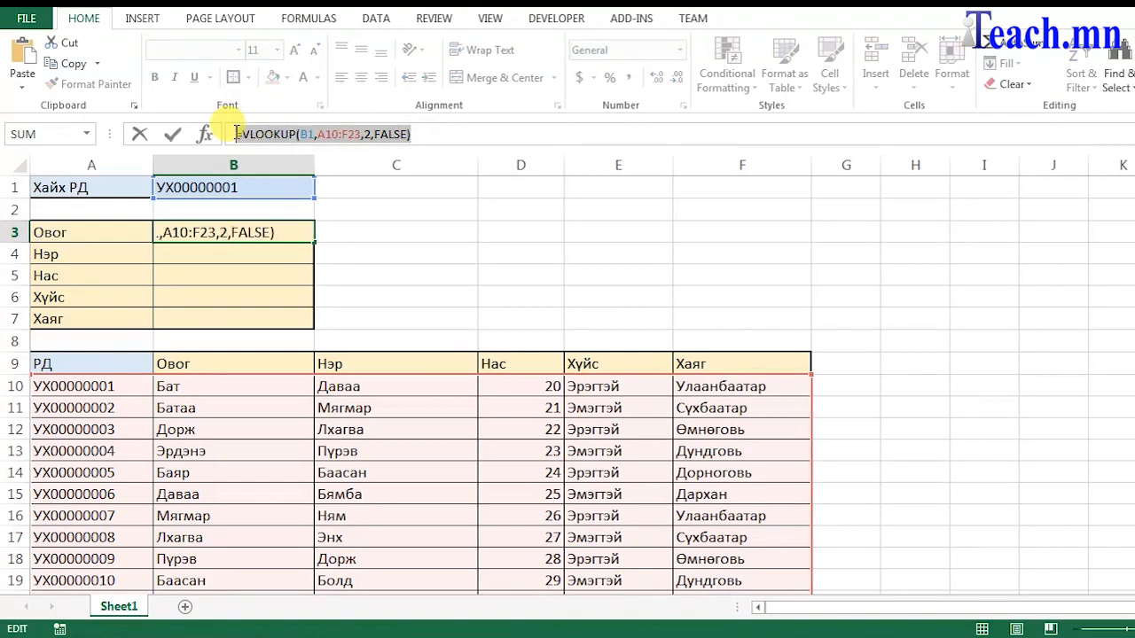
{"action": "key", "text": "Escape"}
- Paste the copied VLOOKUP formula into B4 for Нэр and set its column index to 3
{"action": "left_click", "coordinate": [245, 250]}
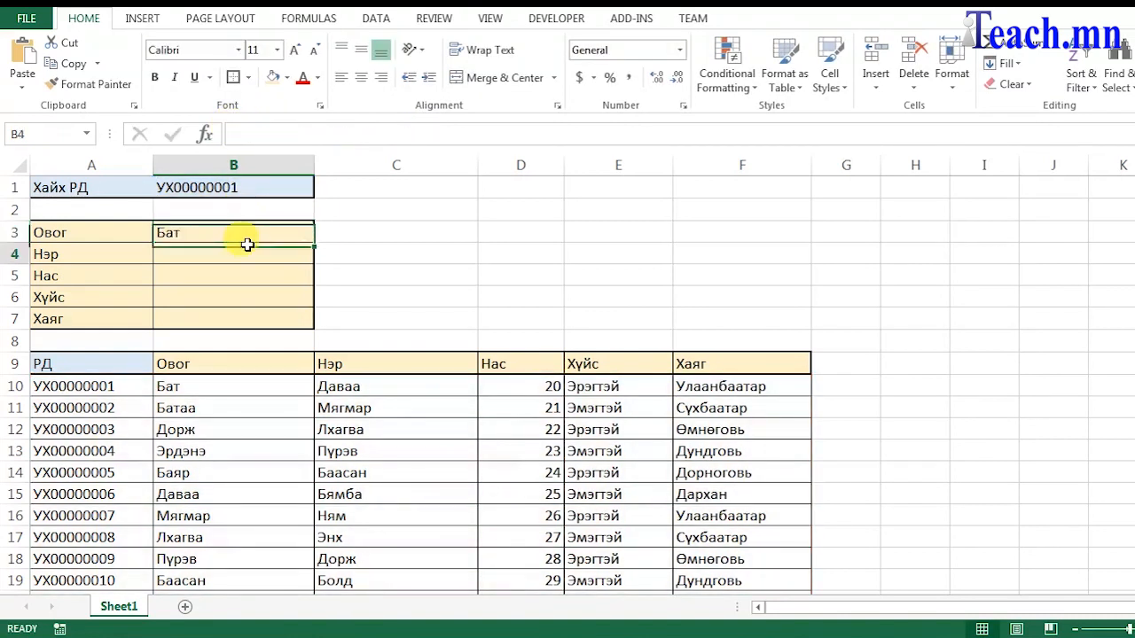
{"action": "left_click", "coordinate": [264, 134]}
{"action": "key", "text": "ctrl+v"}
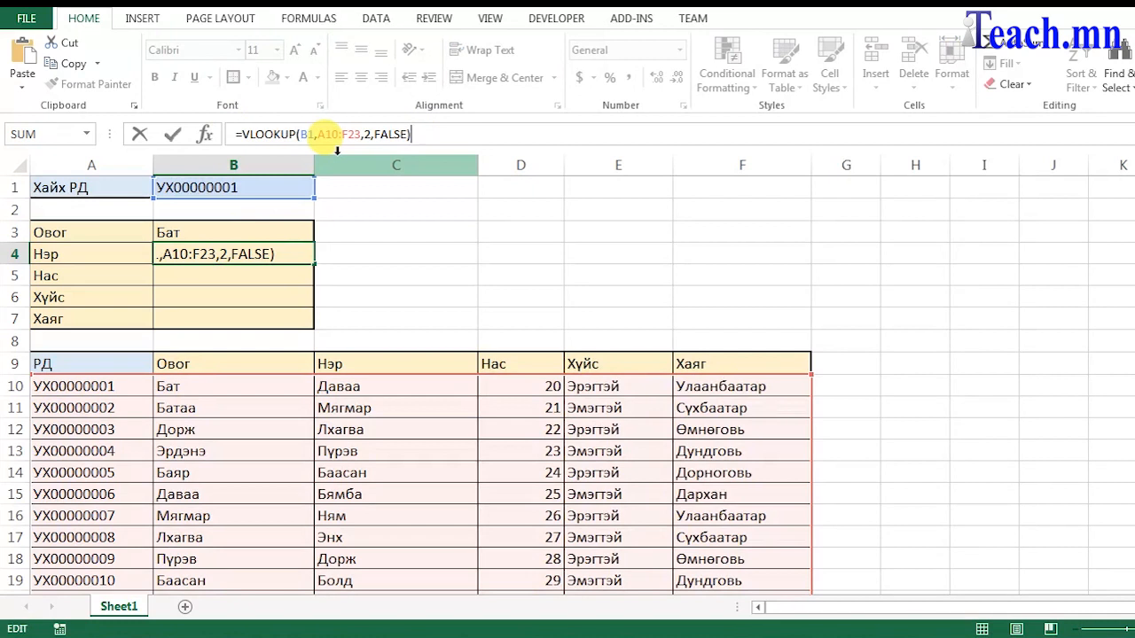
{"action": "left_click", "coordinate": [370, 134]}
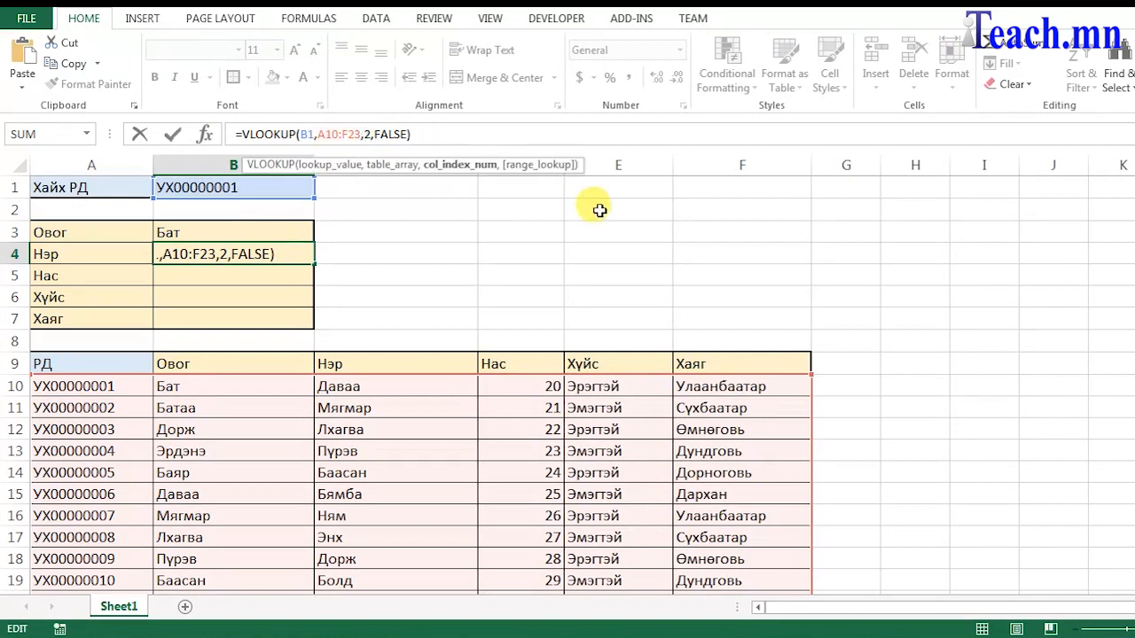
{"action": "key", "text": "BackSpace"}
{"action": "type", "text": "3"}
{"action": "key", "text": "Return"}
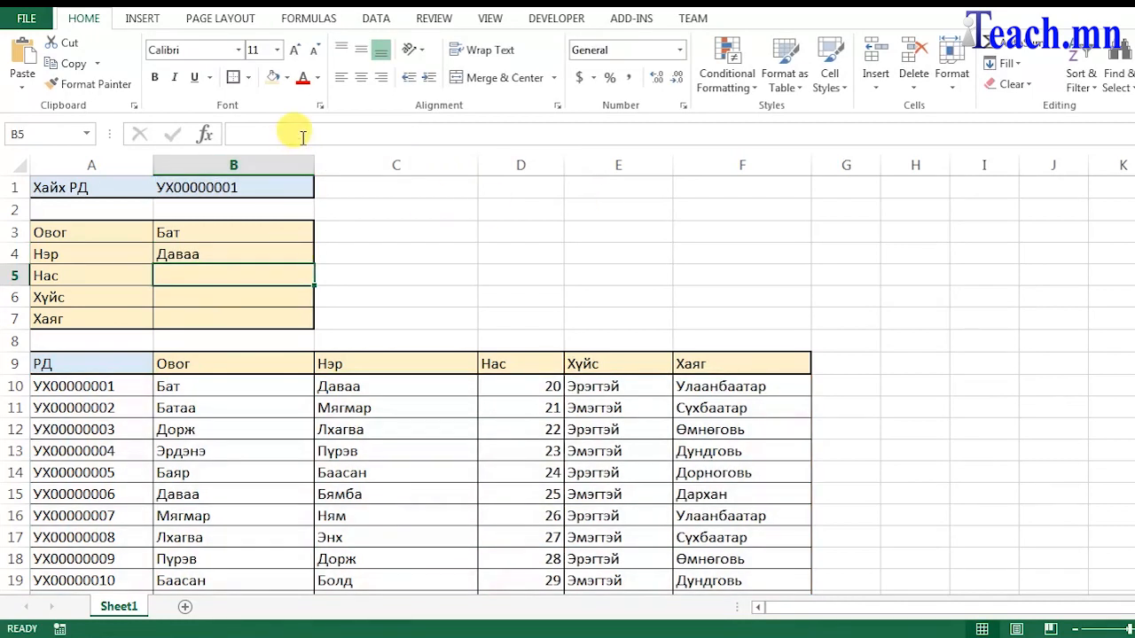
- Paste the copied VLOOKUP formula into B5 for Нас and set its column index to 4
{"action": "key", "text": "ctrl+v"}
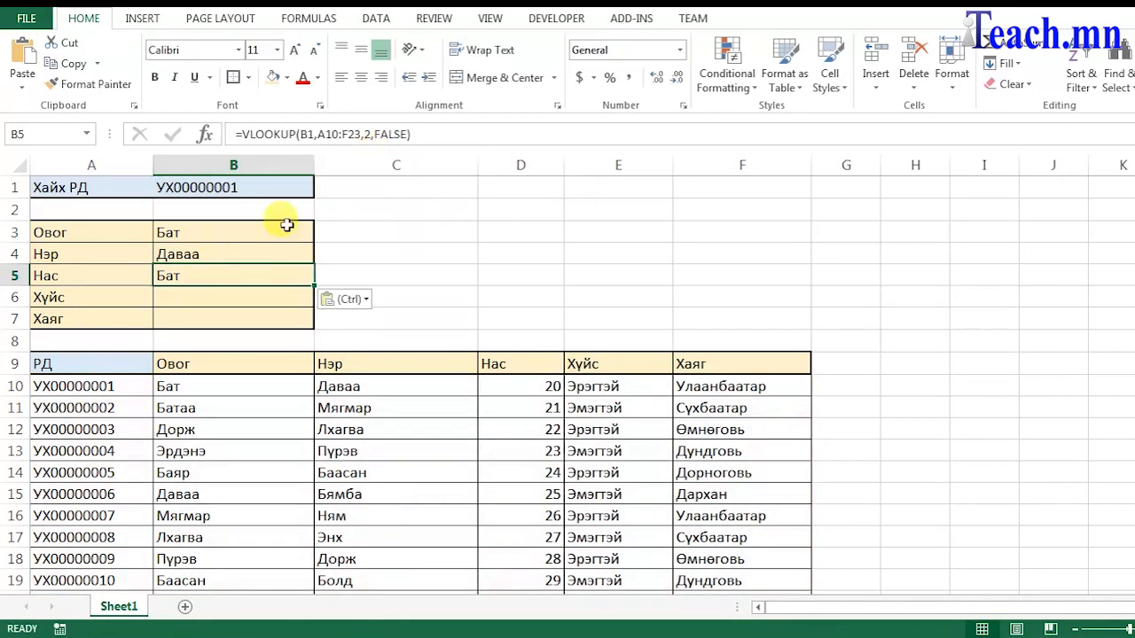
{"action": "left_click", "coordinate": [366, 134]}
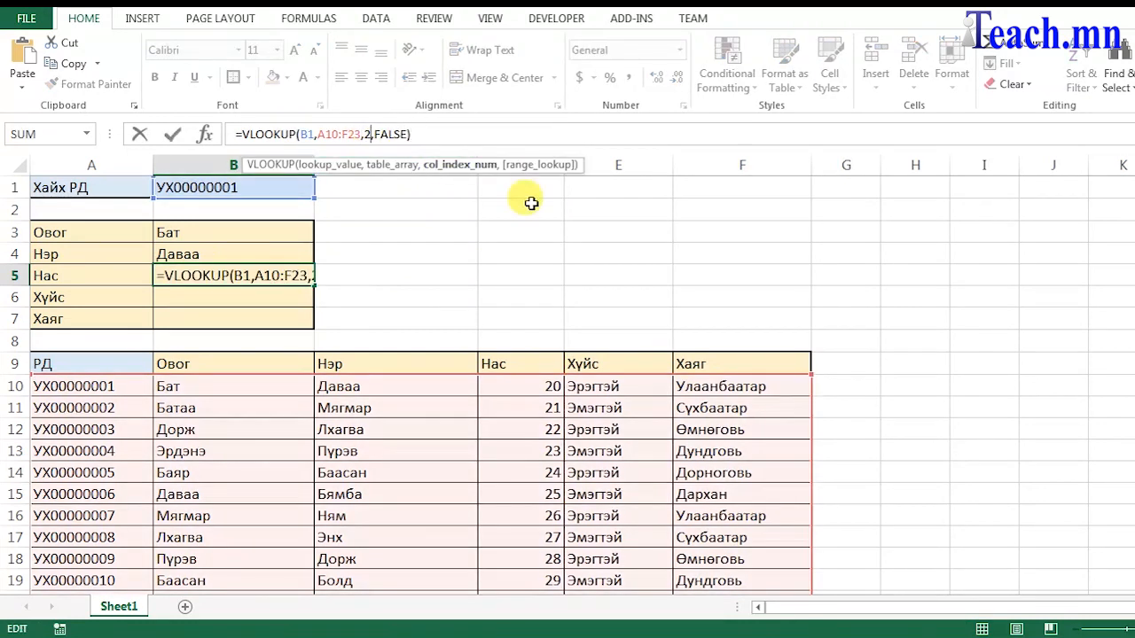
{"action": "key", "text": "BackSpace"}
{"action": "type", "text": "4"}
{"action": "key", "text": "Return"}
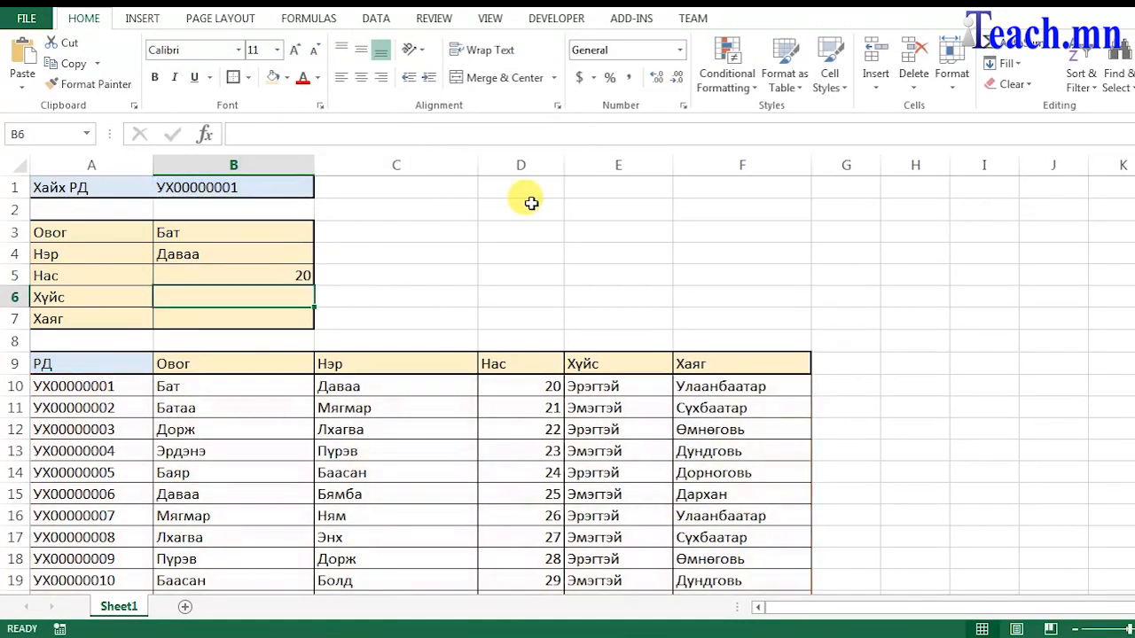
- Paste the copied VLOOKUP formula into B6 for Хүйс and set its column index to 5
{"action": "left_click", "coordinate": [352, 132]}
{"action": "key", "text": "ctrl+v"}
{"action": "left_click", "coordinate": [370, 134]}
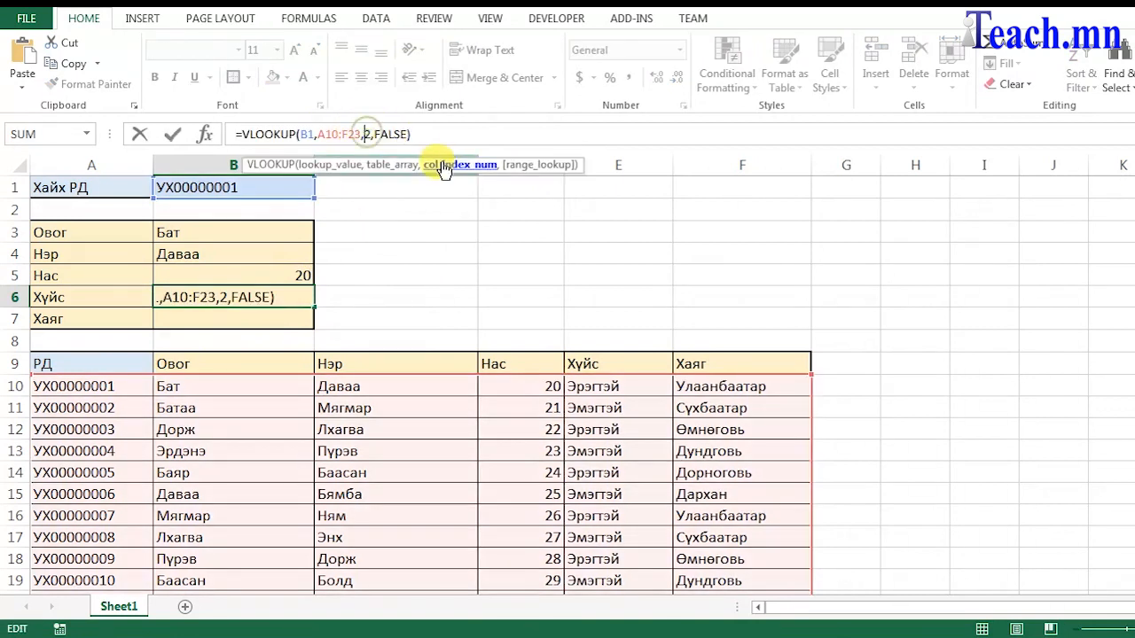
{"action": "key", "text": "BackSpace"}
{"action": "type", "text": "5"}
{"action": "key", "text": "Return"}
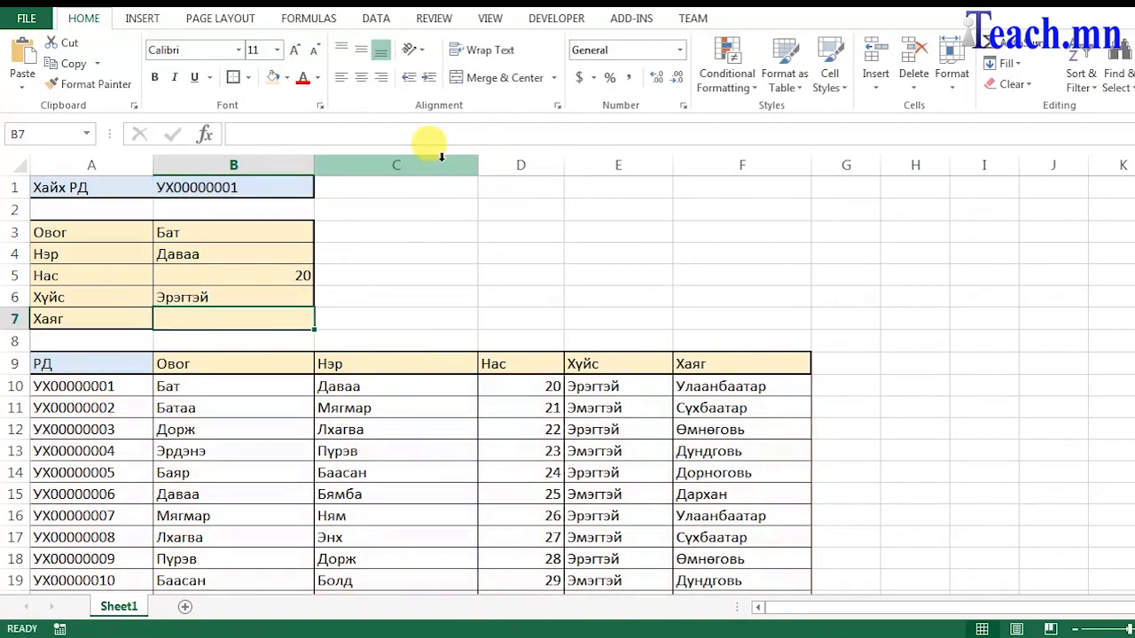
- Paste the copied VLOOKUP formula into B7 for Хаяг and set its column index to 6
{"action": "left_click", "coordinate": [291, 130]}
{"action": "key", "text": "ctrl+v"}
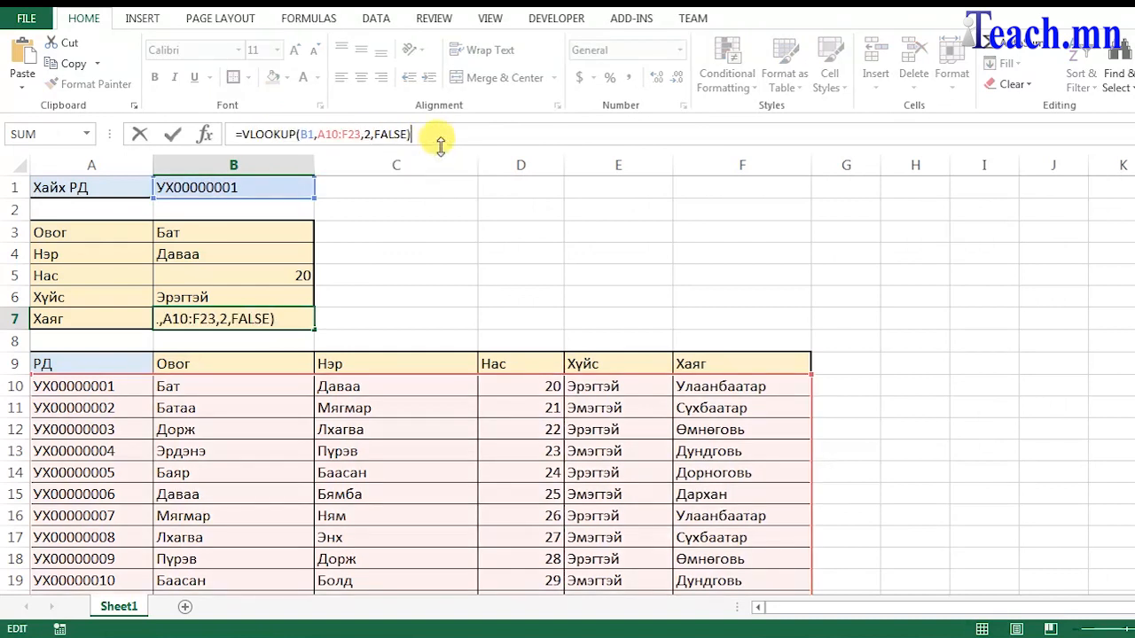
{"action": "left_click", "coordinate": [371, 134]}
{"action": "key", "text": "BackSpace"}
{"action": "type", "text": "6"}
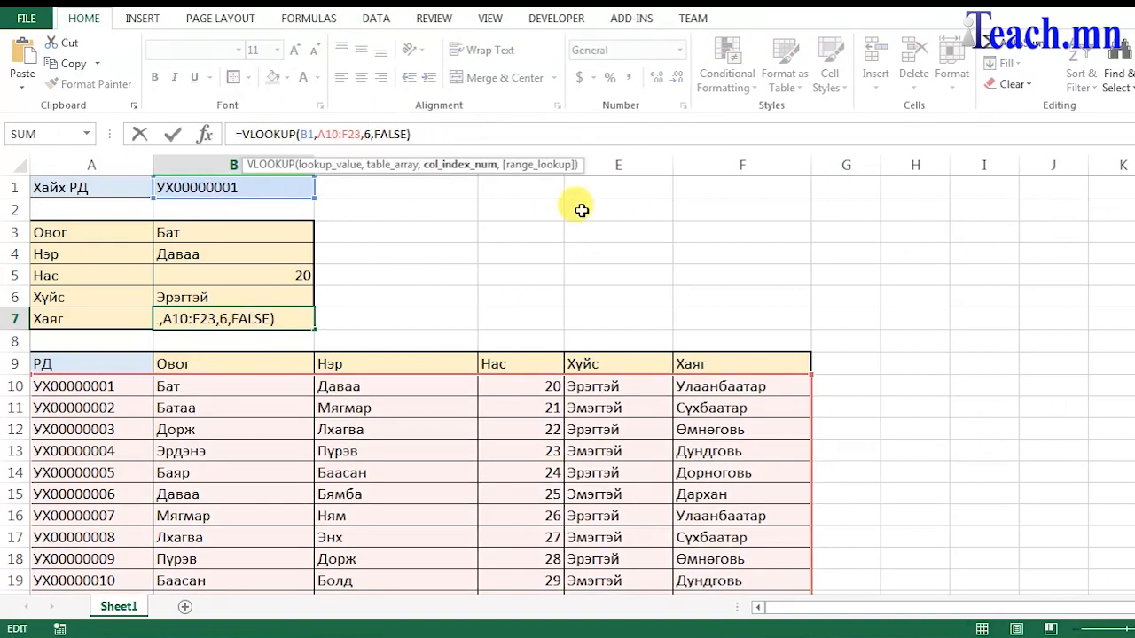
{"action": "key", "text": "Return"}
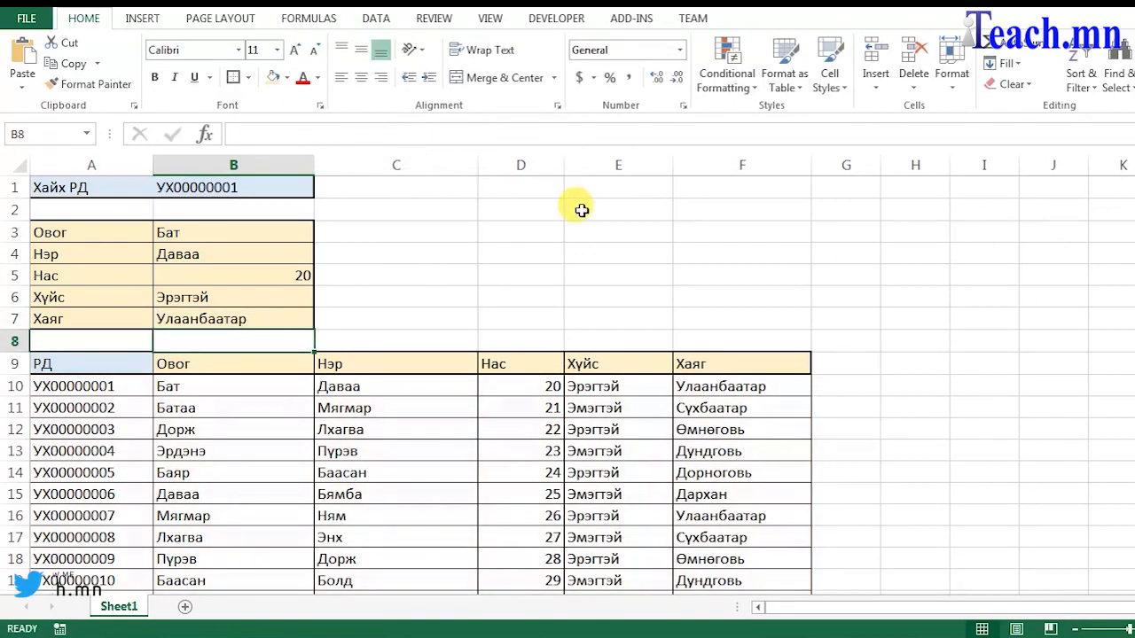
- Review the Хаяг formula in B7 and compare the registration number in B1 with those in the table's РД column
{"action": "left_click", "coordinate": [279, 317]}
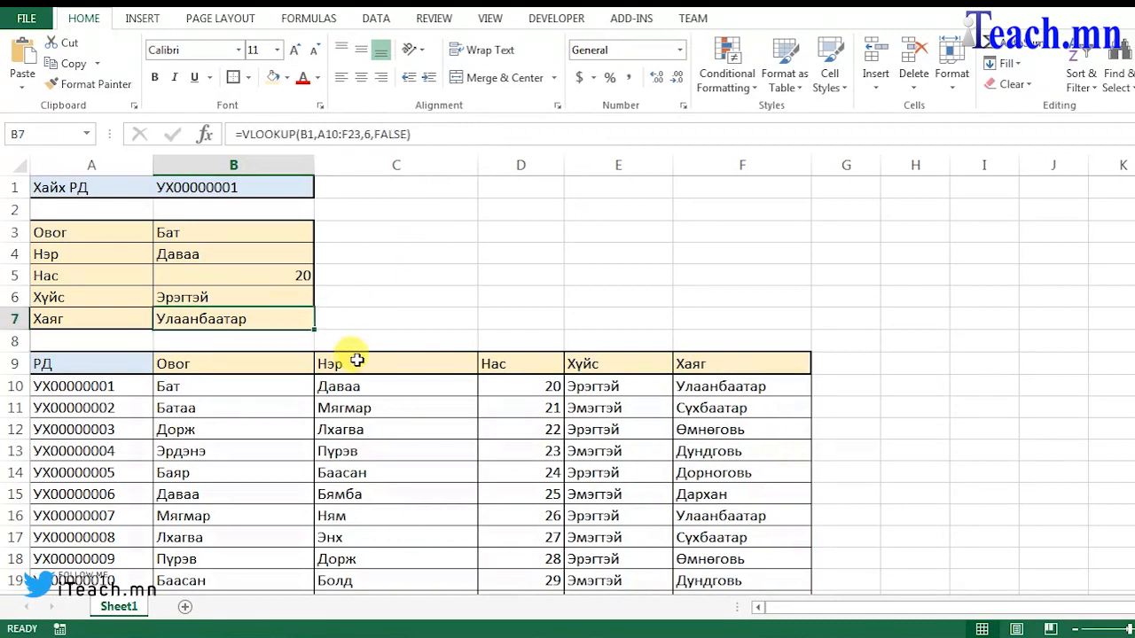
{"action": "left_click", "coordinate": [97, 388]}
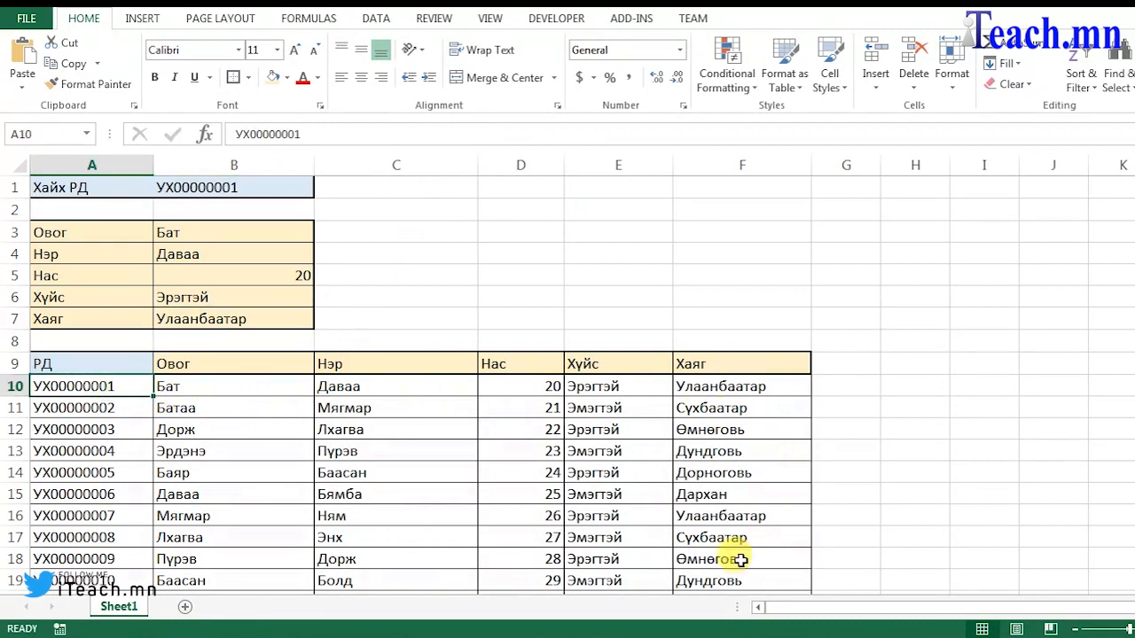
{"action": "left_click", "coordinate": [232, 190]}
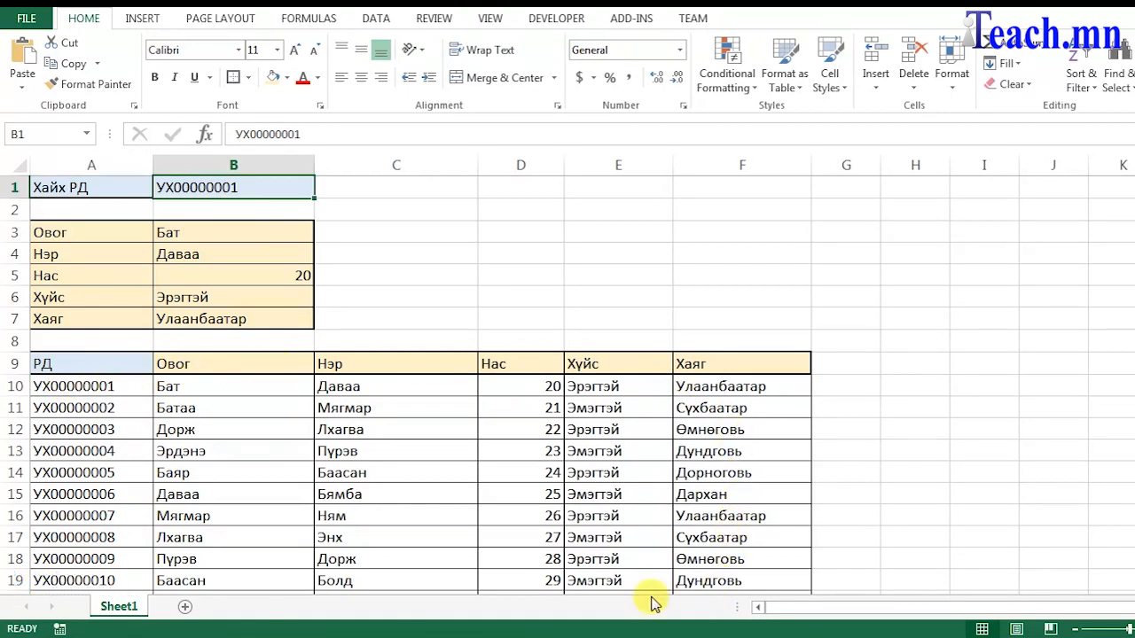
{"action": "left_click", "coordinate": [110, 472]}
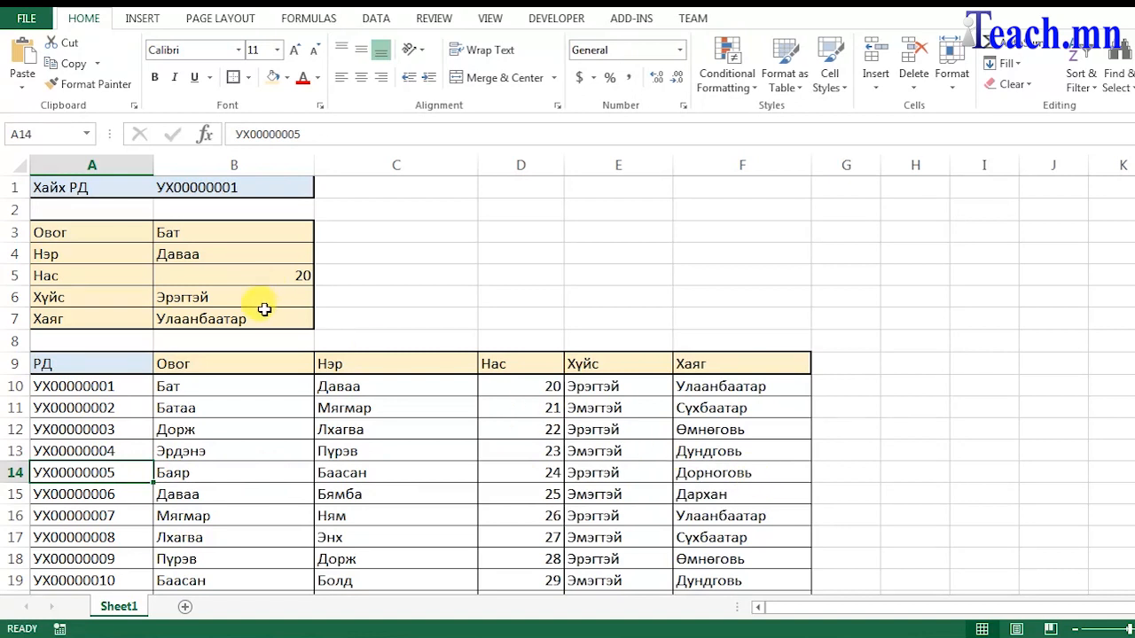
- Change the lookup registration number in B1 to the one in A15 and select row 15 for comparison with the form
{"action": "left_click", "coordinate": [250, 188]}
{"action": "left_click", "coordinate": [299, 134]}
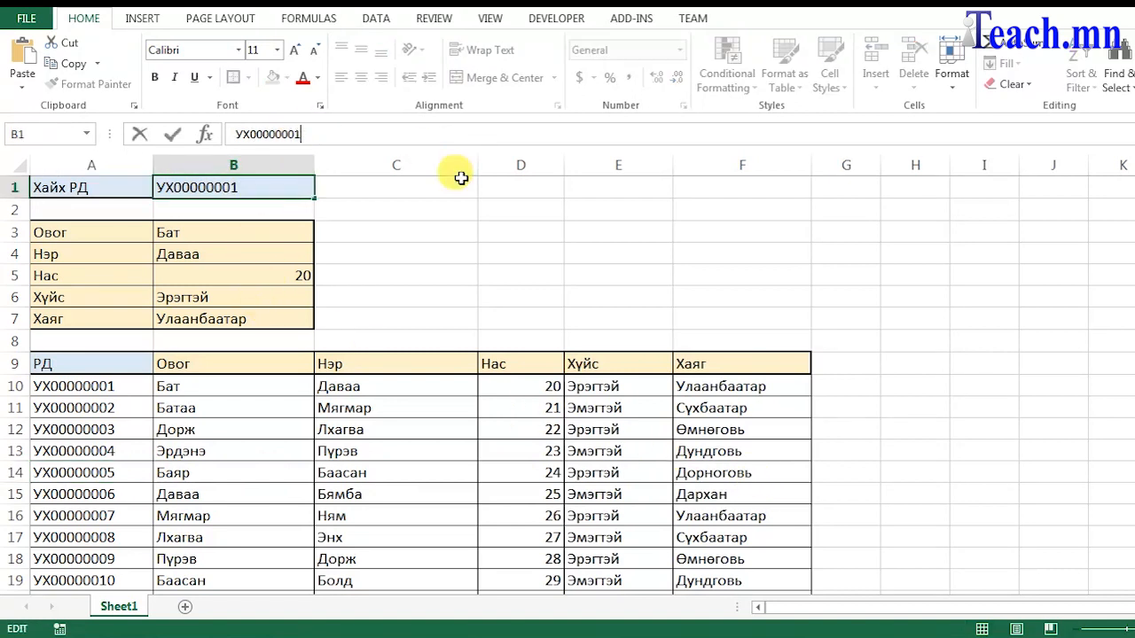
{"action": "key", "text": "BackSpace"}
{"action": "key", "text": "BackSpace"}
{"action": "type", "text": "06"}
{"action": "key", "text": "Return"}
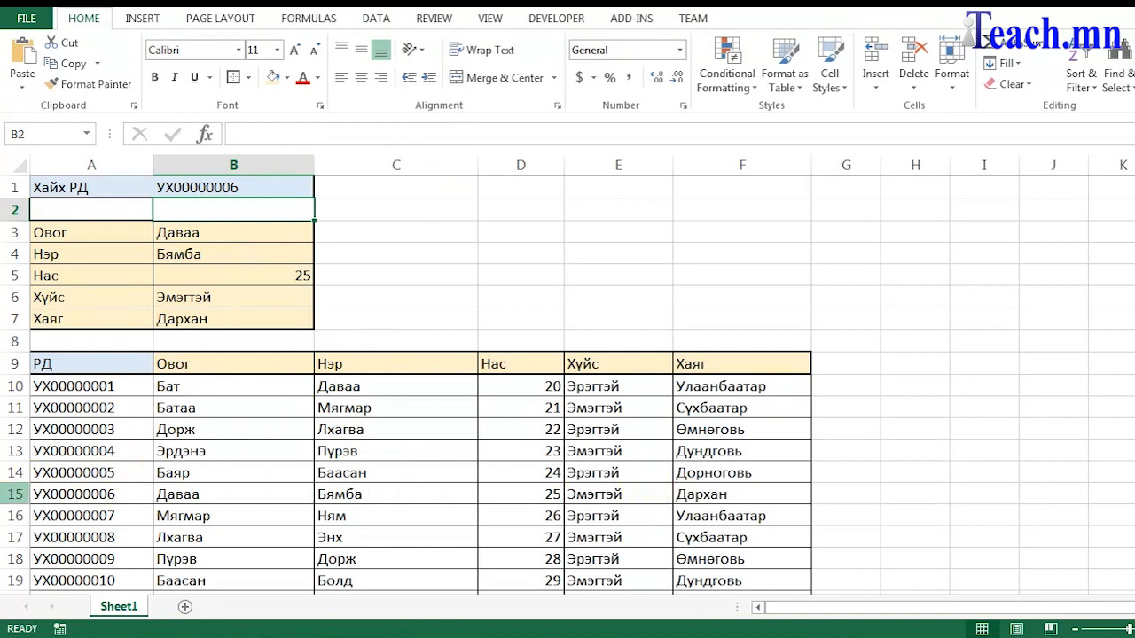
{"action": "left_click", "coordinate": [10, 494]}
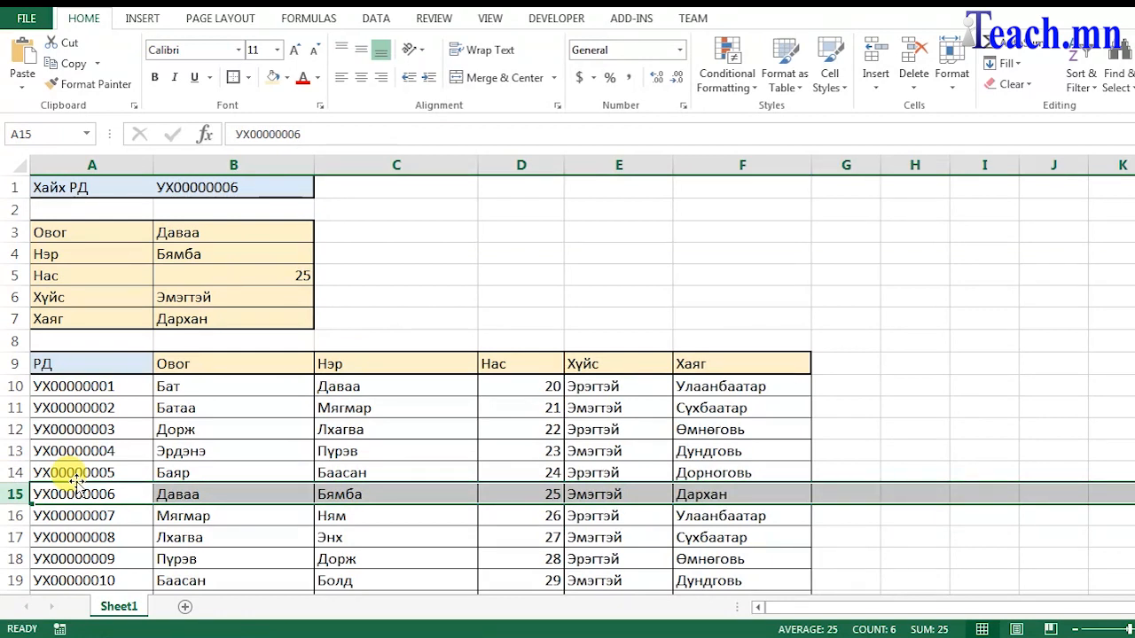
- Change the lookup registration number in B1 to the one in A19 and compare the form's details with row 19
{"action": "left_click", "coordinate": [254, 182]}
{"action": "left_click", "coordinate": [320, 135]}
{"action": "key", "text": "BackSpace"}
{"action": "key", "text": "BackSpace"}
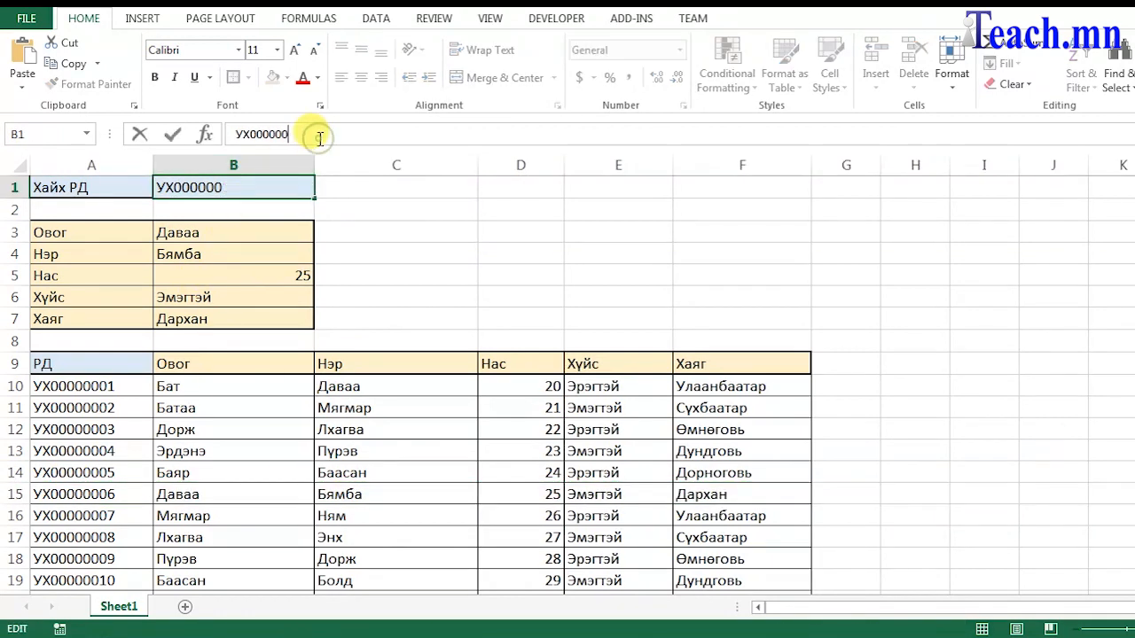
{"action": "type", "text": "10"}
{"action": "key", "text": "Return"}
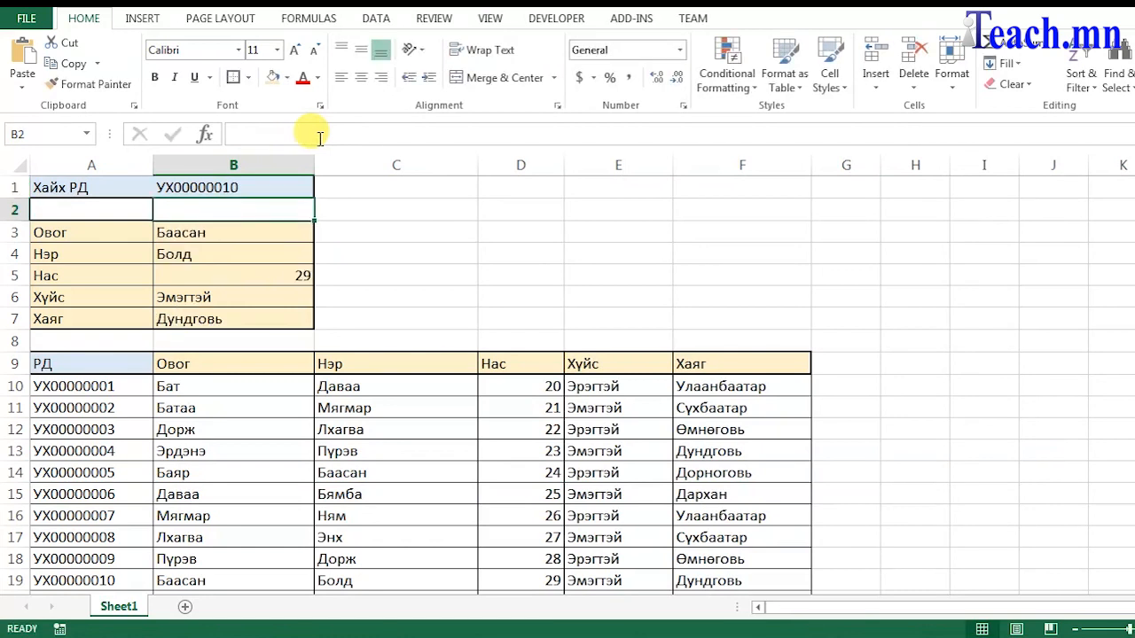
{"action": "left_click", "coordinate": [254, 432]}
{"action": "left_click", "coordinate": [93, 499]}
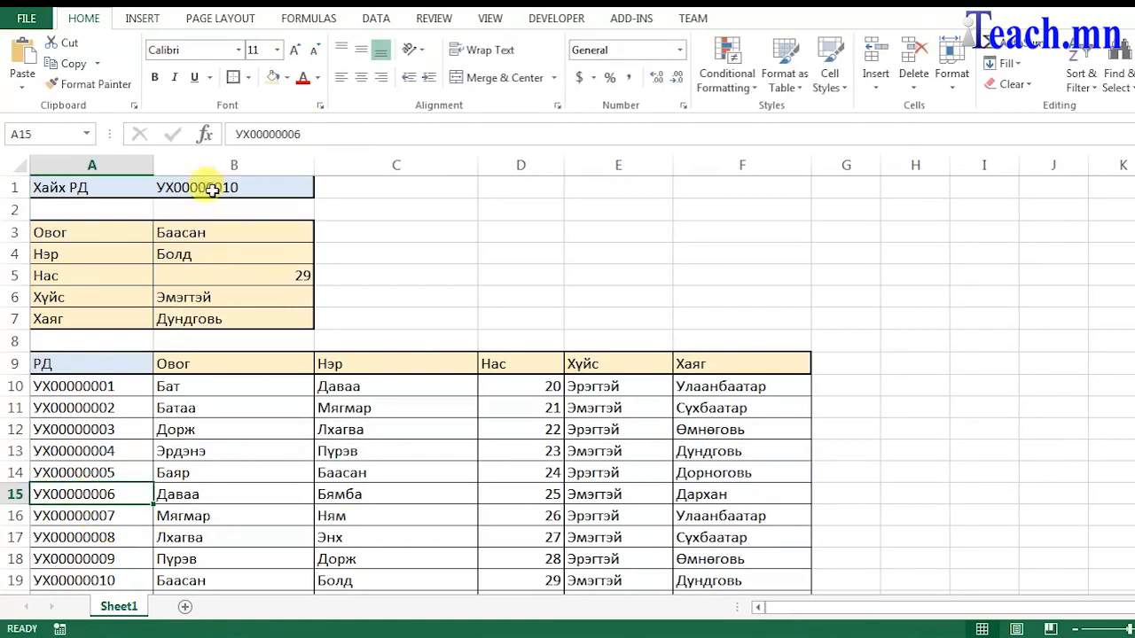
{"action": "left_click", "coordinate": [257, 186]}
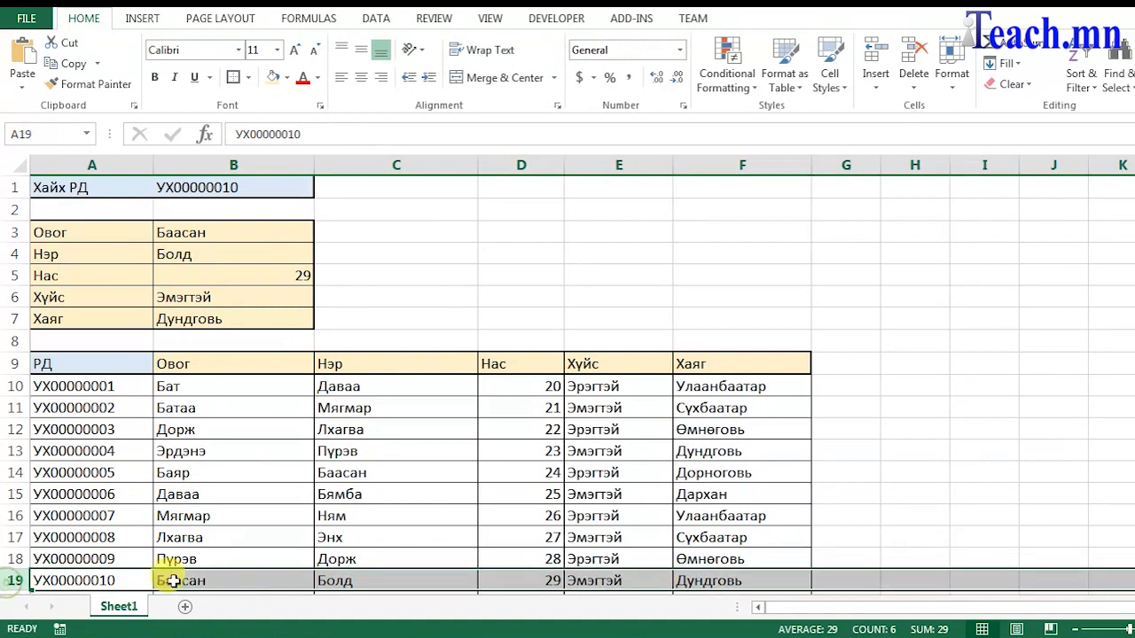